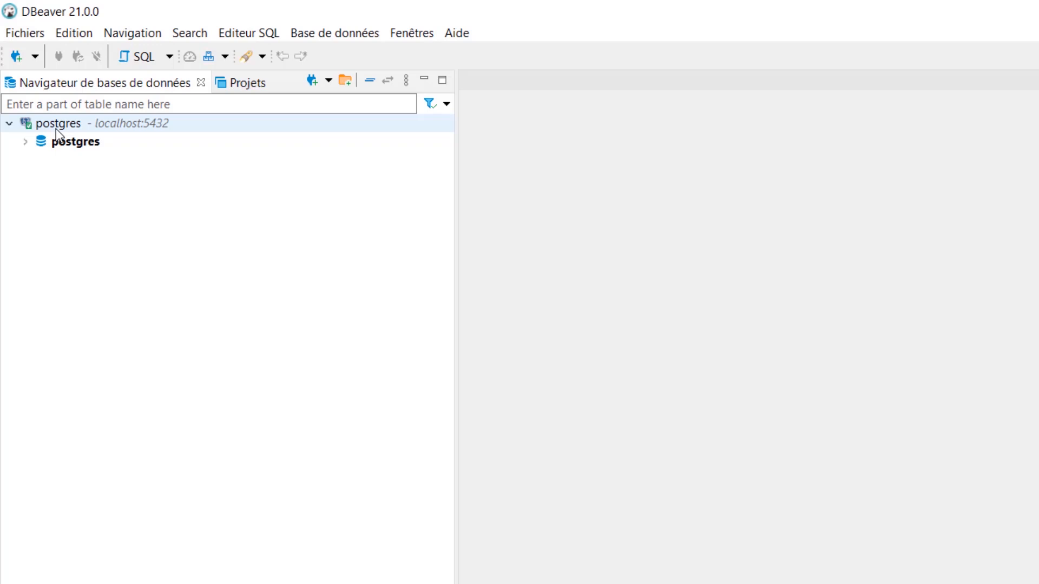
# Examine the postgres database's structure, including the public schema's object folders and the roles.
pyautogui.click(31, 142)
pyautogui.click(25, 142)
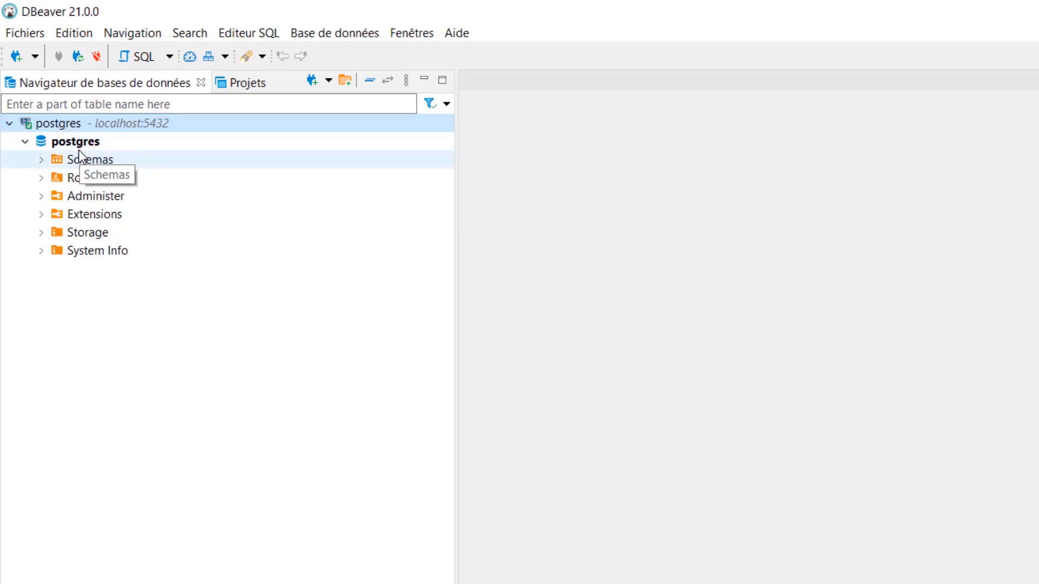
pyautogui.click(41, 160)
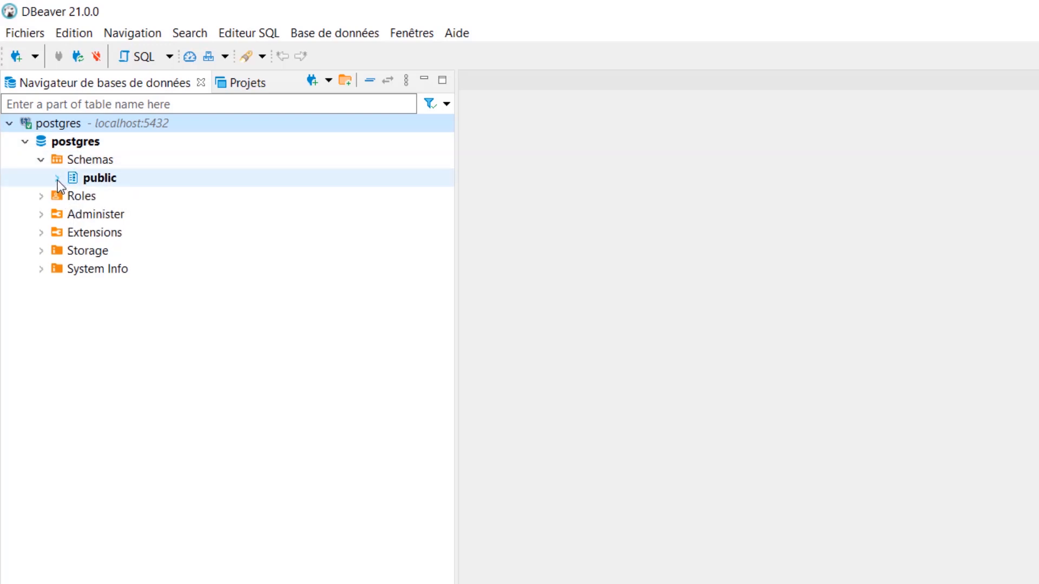
pyautogui.click(57, 178)
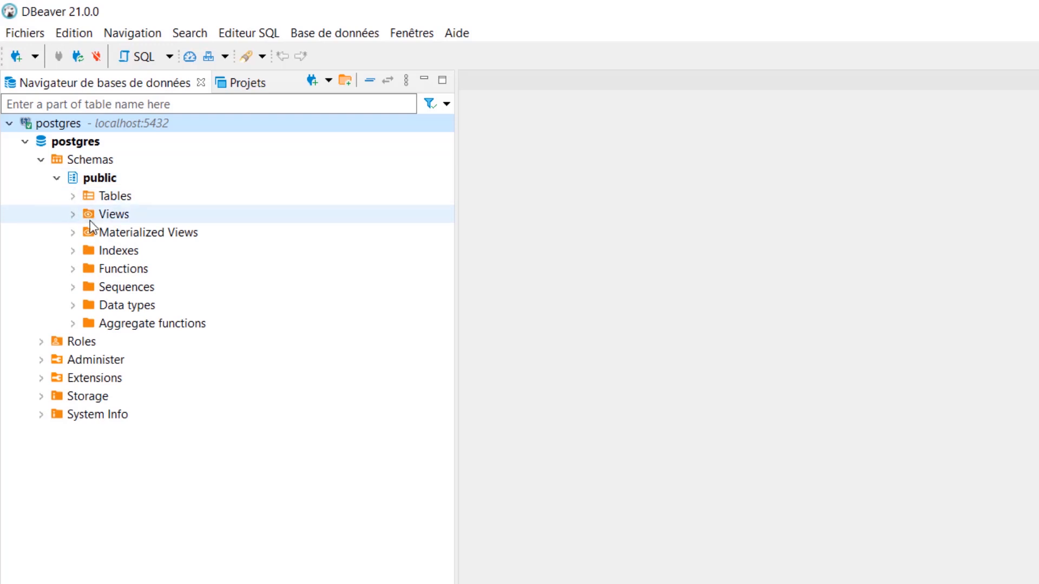
pyautogui.click(73, 197)
pyautogui.click(73, 306)
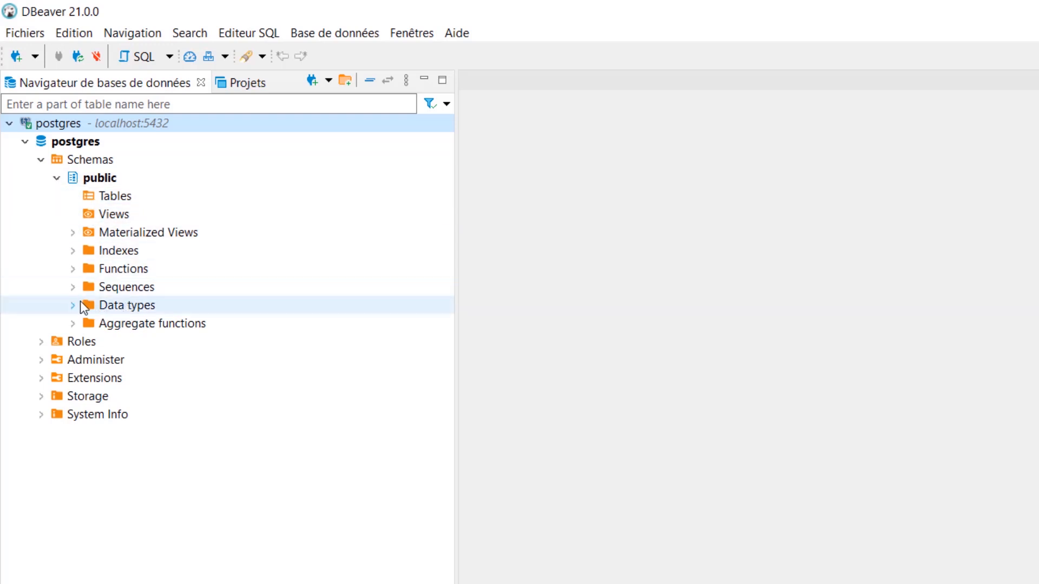
pyautogui.click(56, 179)
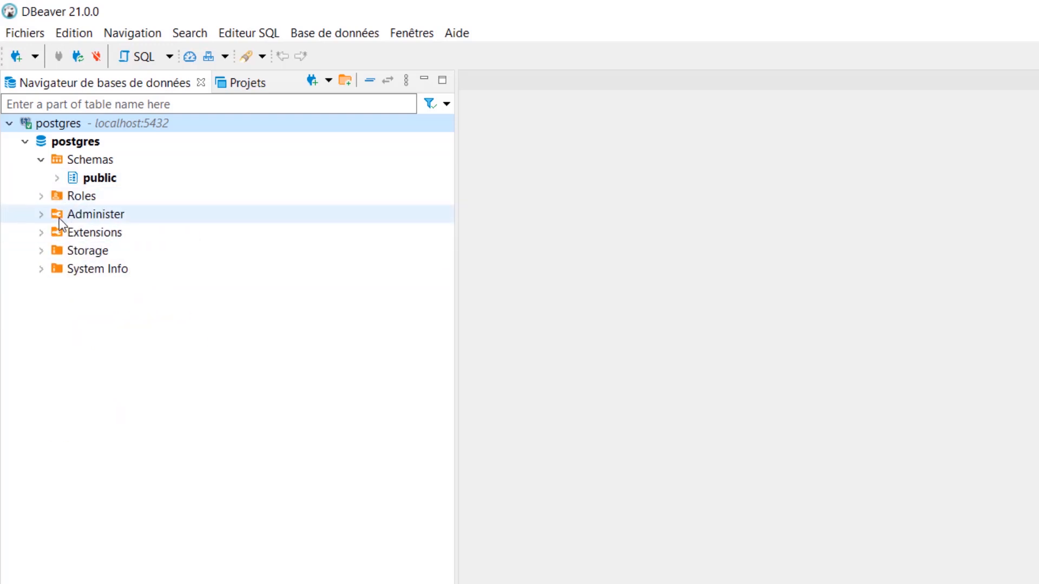
pyautogui.click(41, 197)
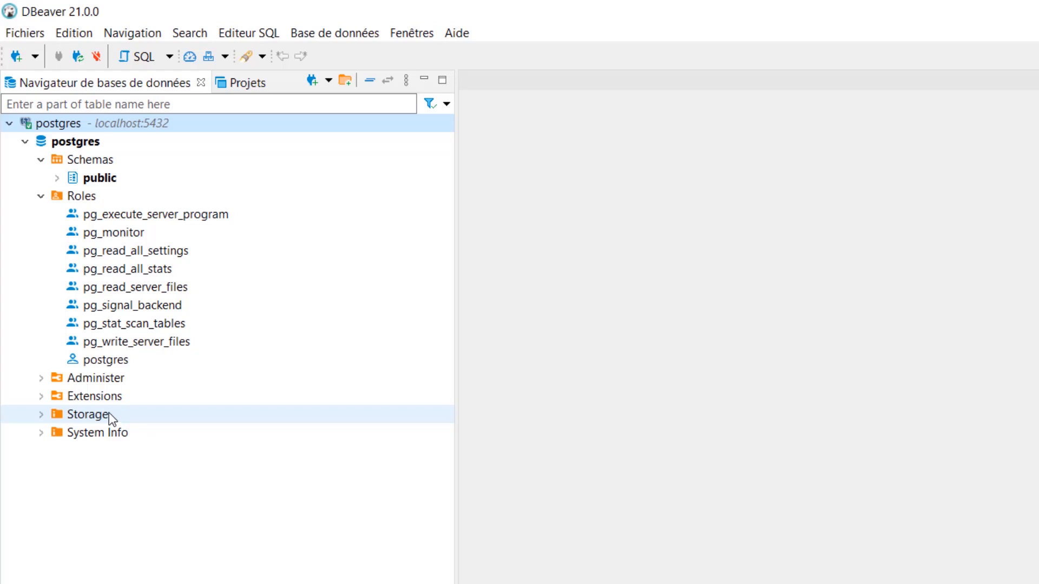
# Create a new table in the public schema.
pyautogui.click(87, 181)
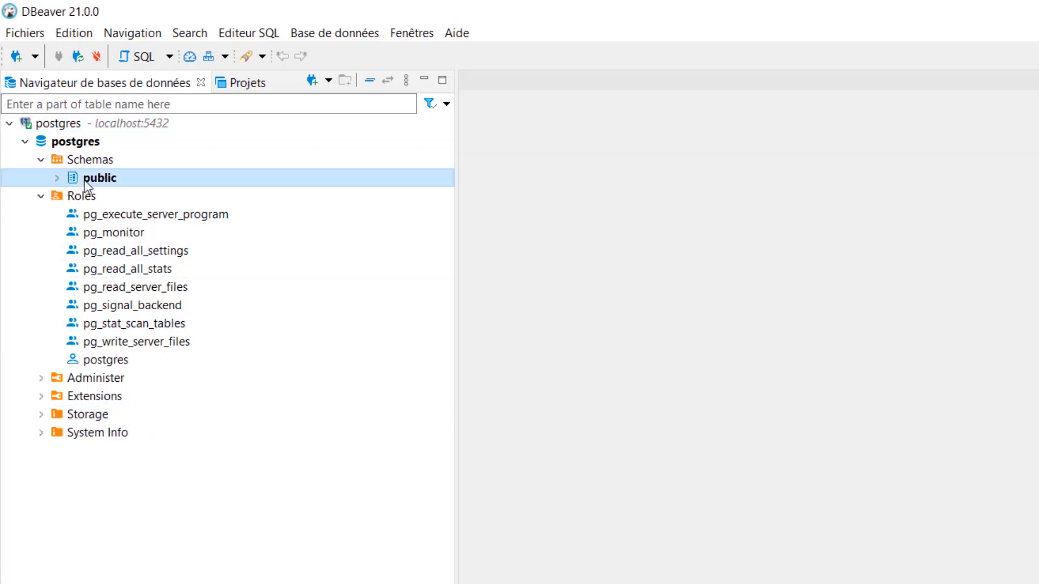
pyautogui.rightClick(101, 183)
pyautogui.moveTo(100, 183)
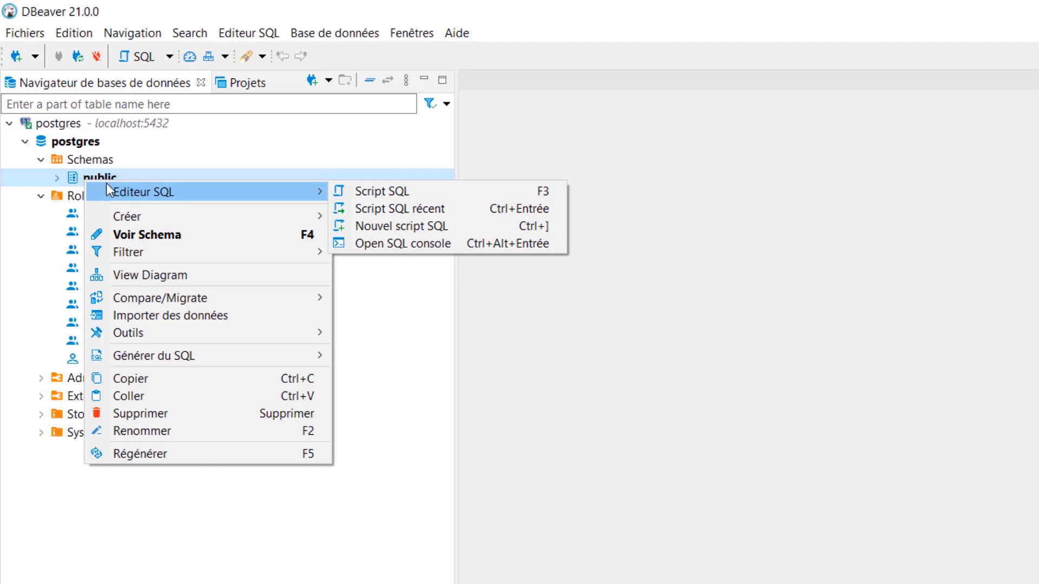
pyautogui.moveTo(155, 217)
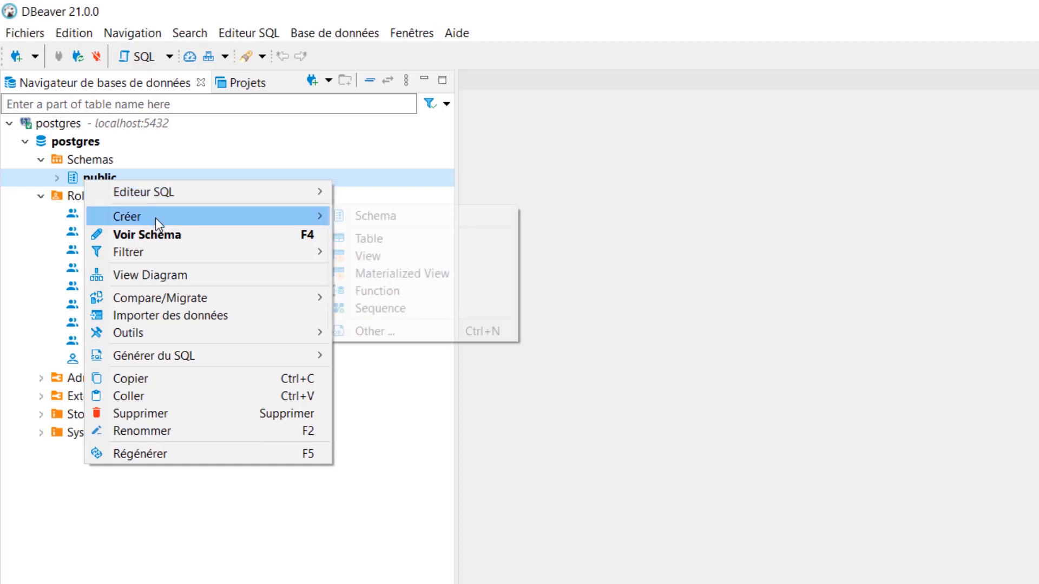
pyautogui.click(354, 235)
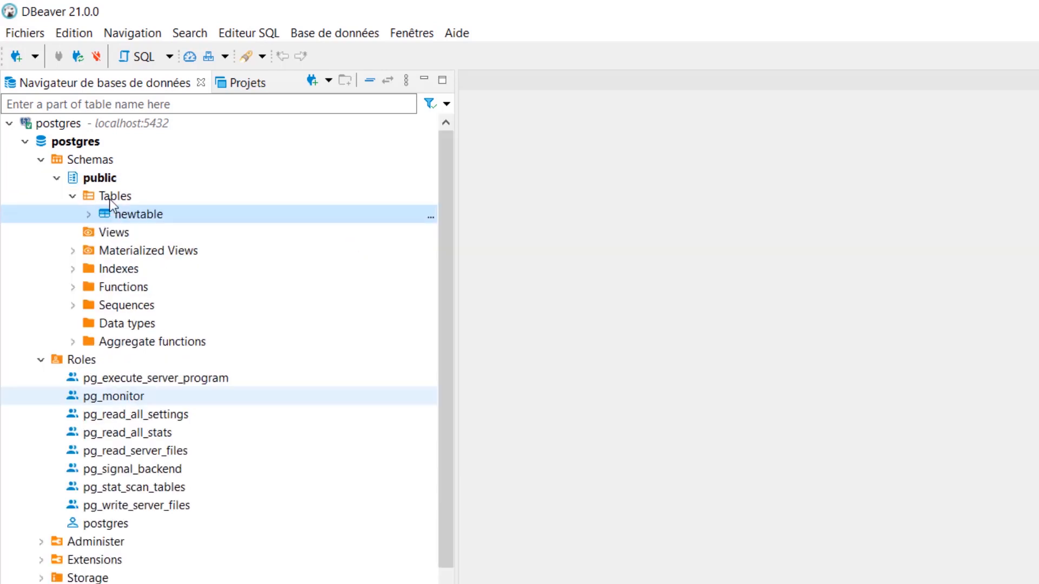
pyautogui.rightClick(147, 217)
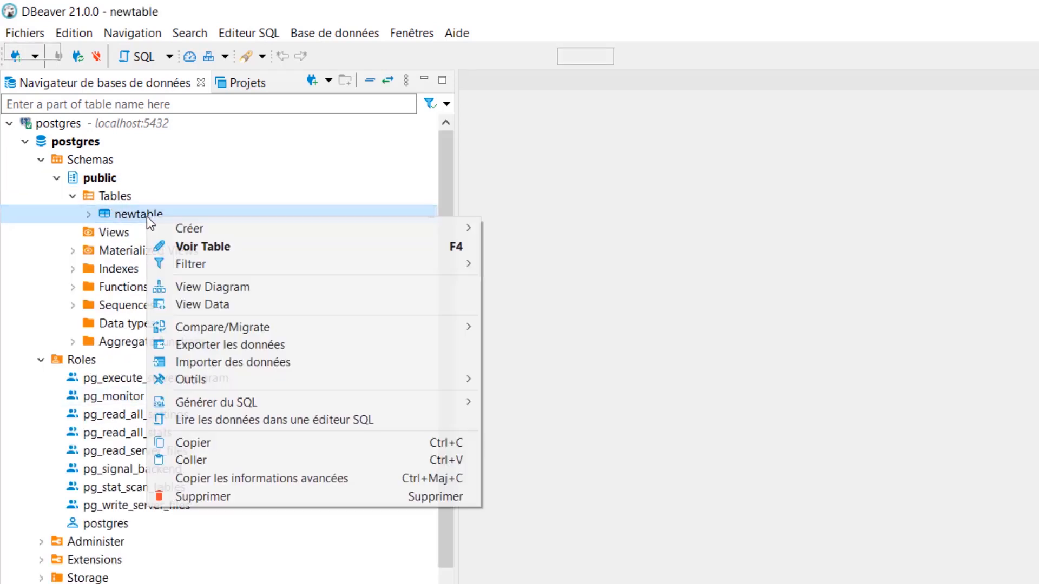
pyautogui.click(121, 215)
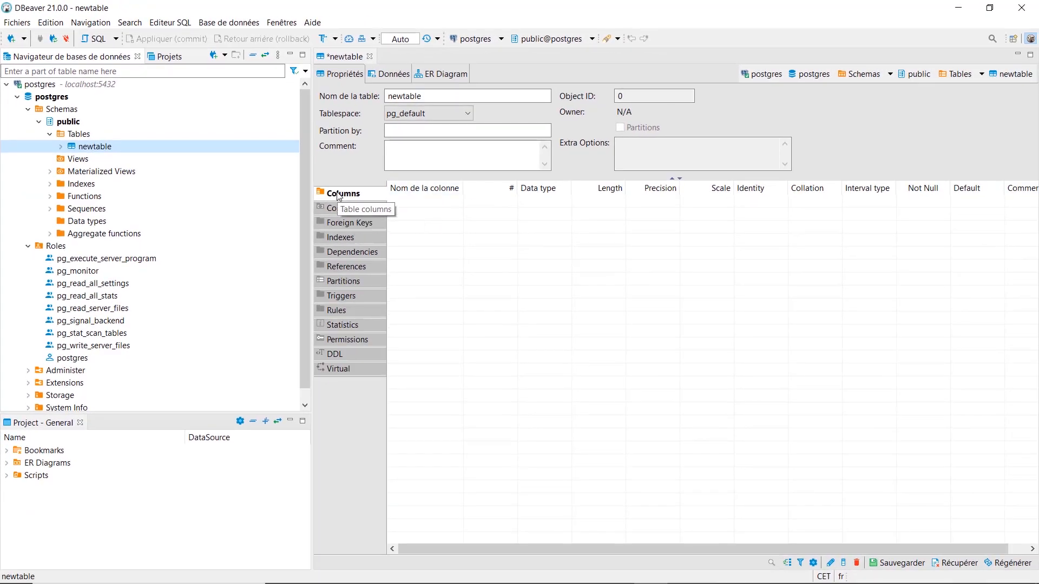
# Look over the new table's columns, constraints and foreign keys, and rename the table as table1.
pyautogui.click(339, 195)
pyautogui.click(352, 208)
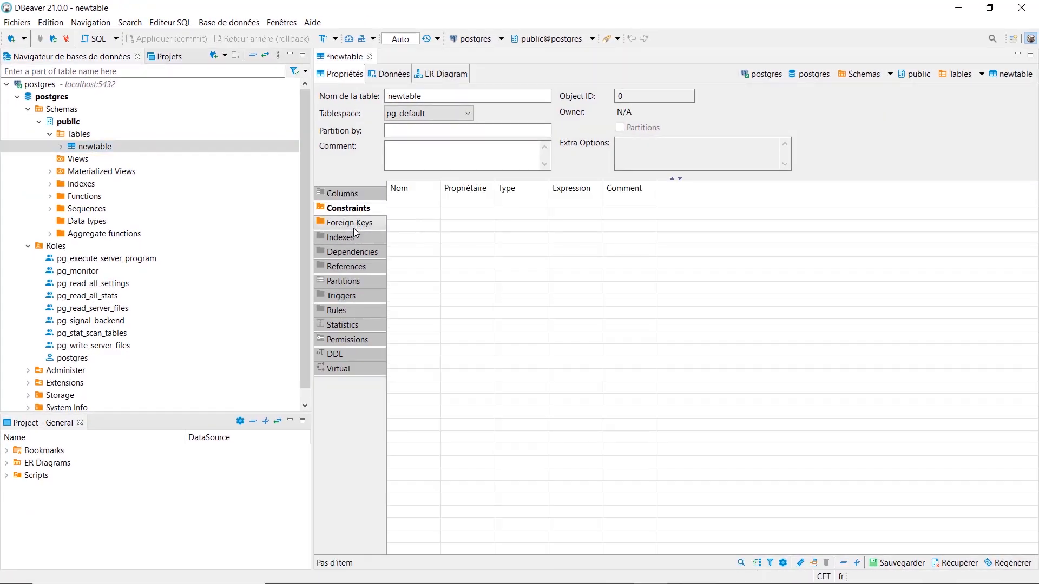
pyautogui.click(353, 225)
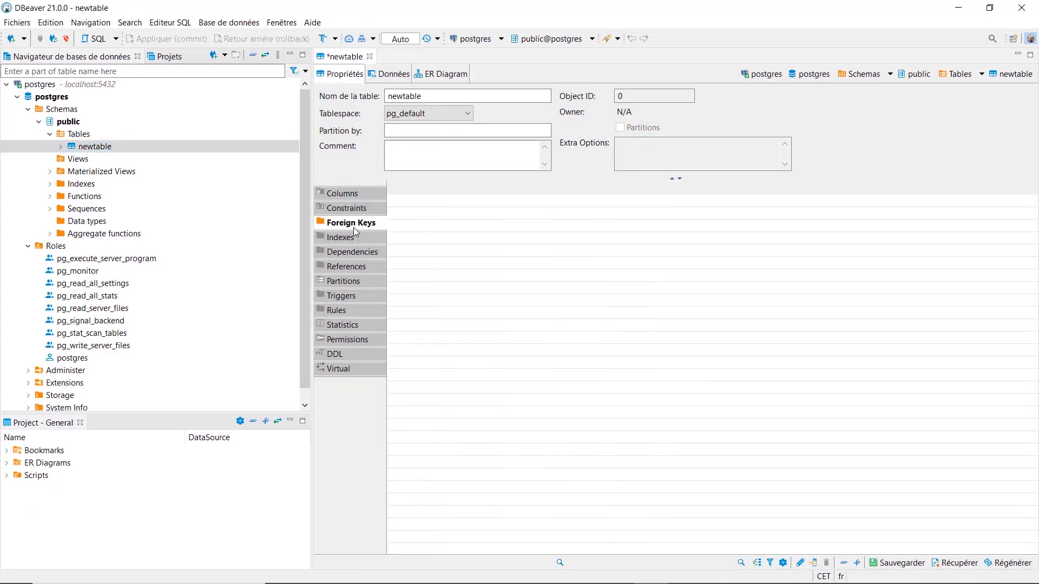
pyautogui.click(353, 196)
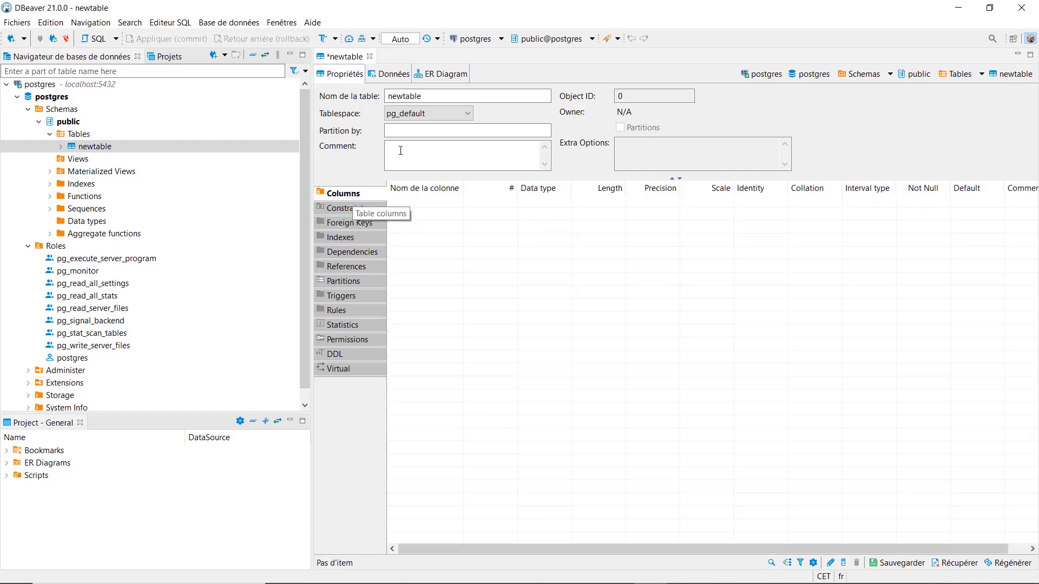
pyautogui.doubleClick(428, 95)
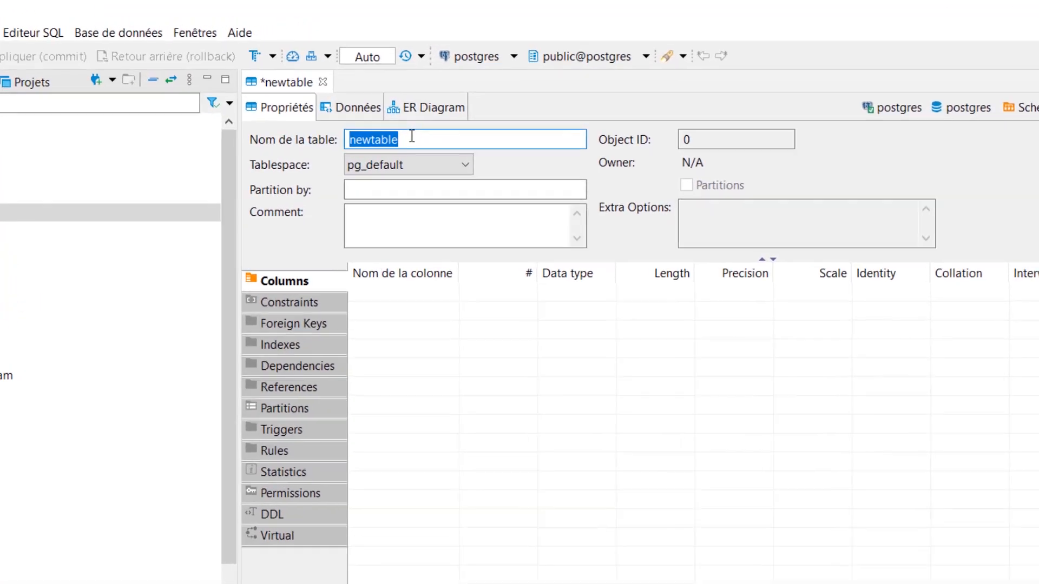
pyautogui.write('table1')
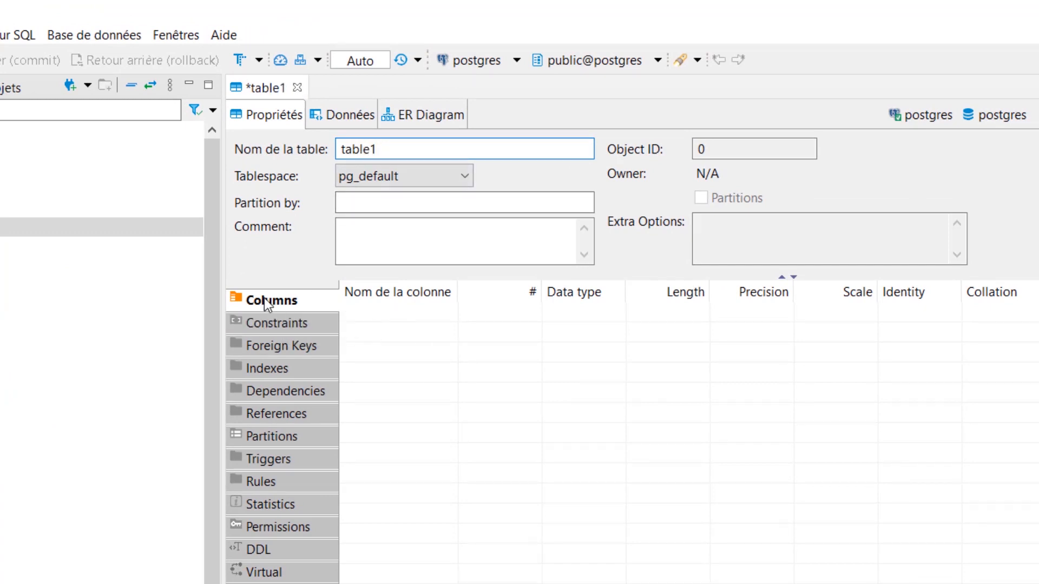
# Add a column named column1 with data type varchar to table1, leaving Not Null unset.
pyautogui.rightClick(395, 316)
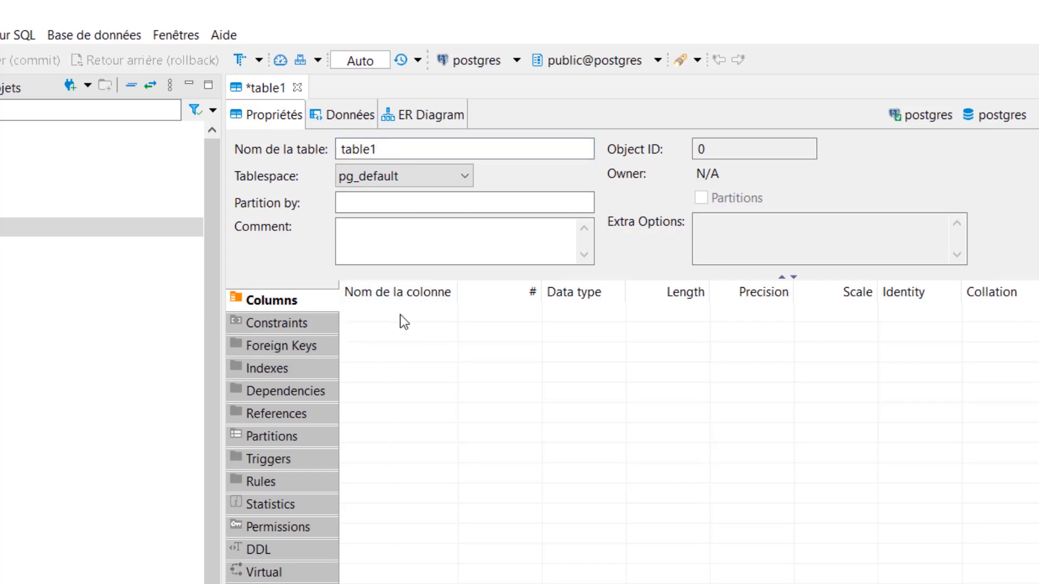
pyautogui.click(415, 295)
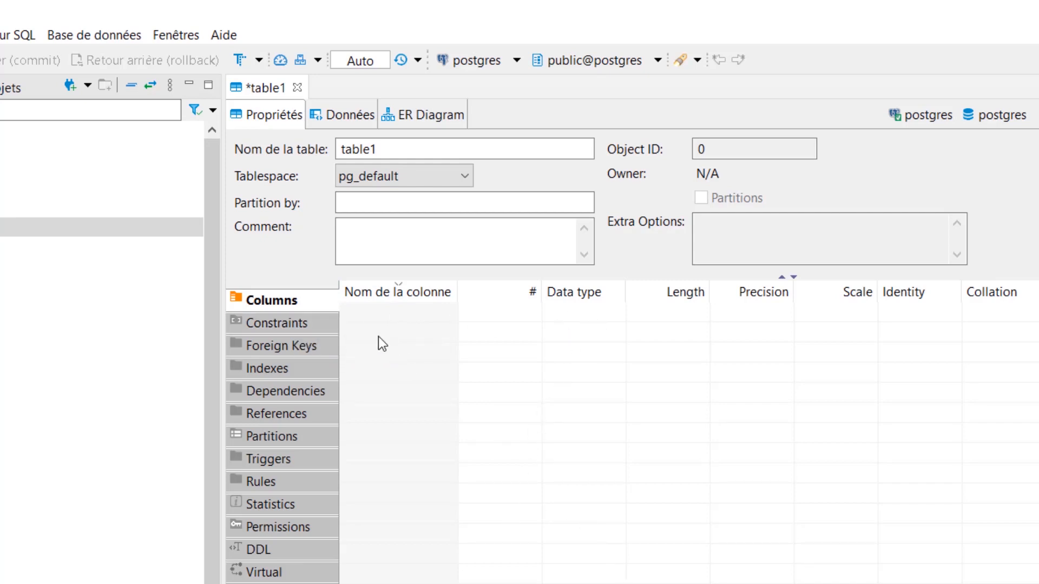
pyautogui.rightClick(365, 314)
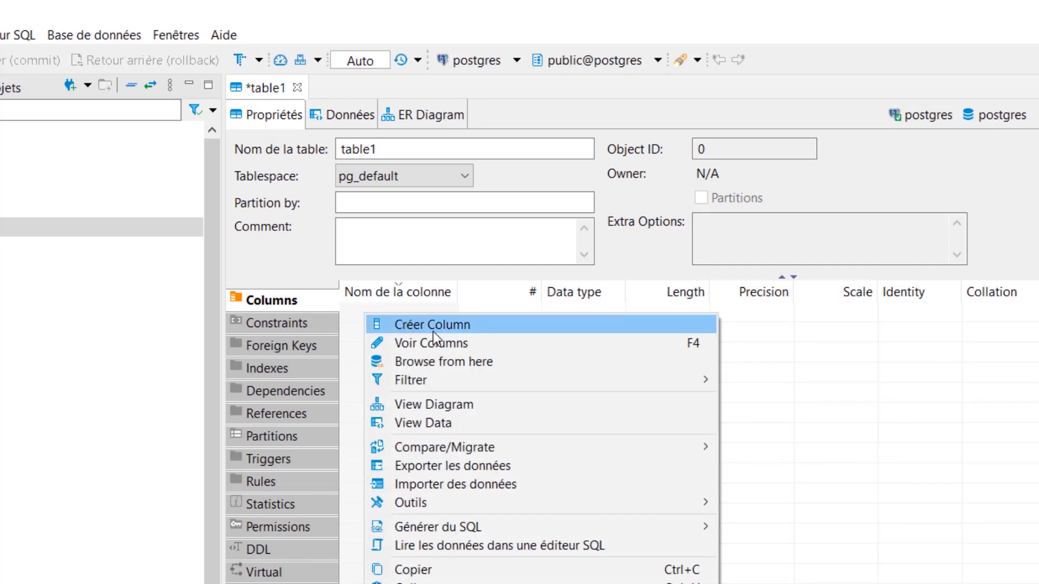
pyautogui.click(356, 309)
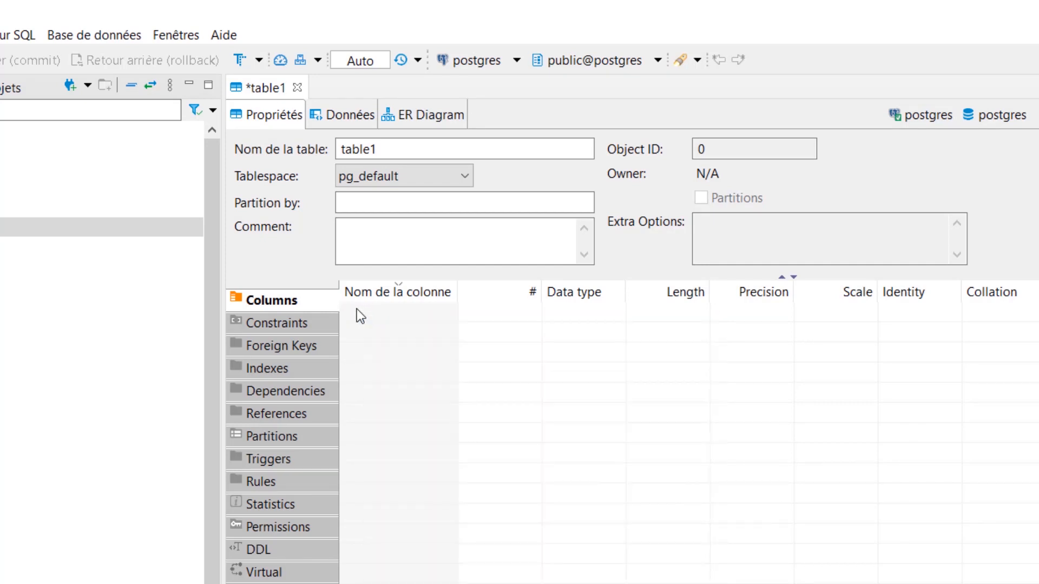
pyautogui.rightClick(356, 309)
pyautogui.click(382, 320)
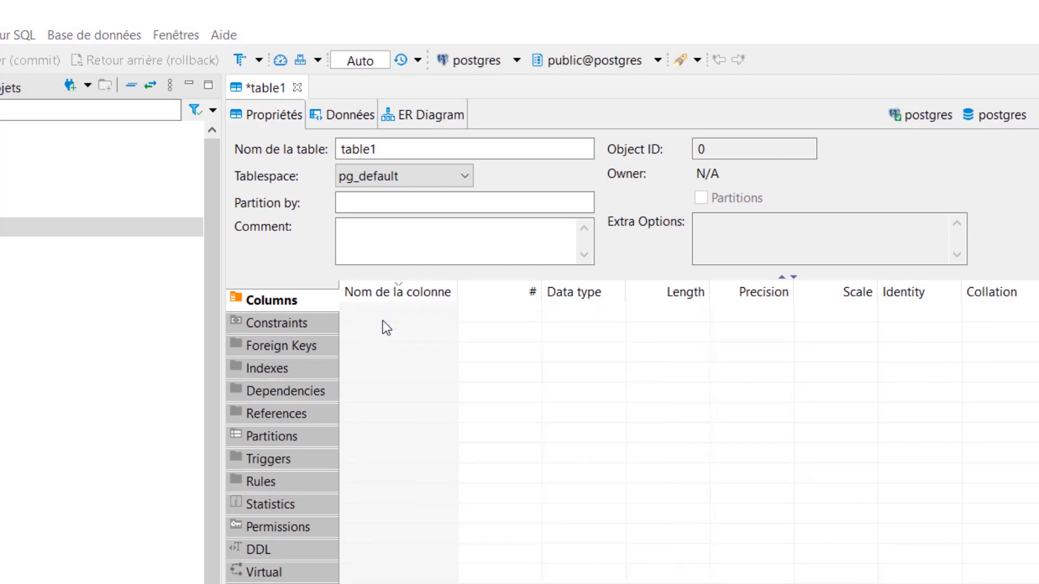
pyautogui.click(472, 268)
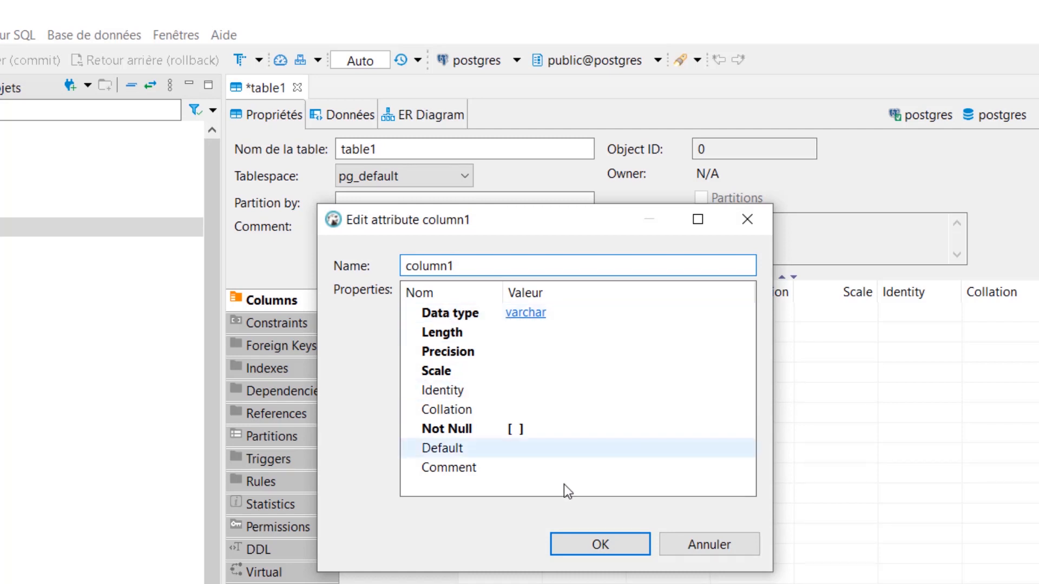
pyautogui.click(599, 546)
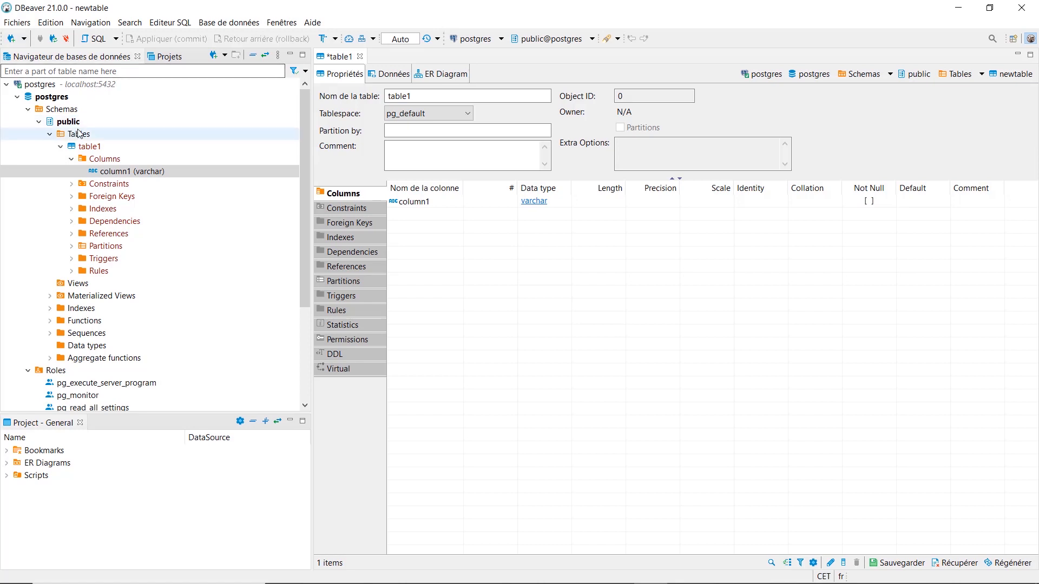
# Save table1 and persist the previewed CREATE TABLE statement to the database.
pyautogui.click(104, 172)
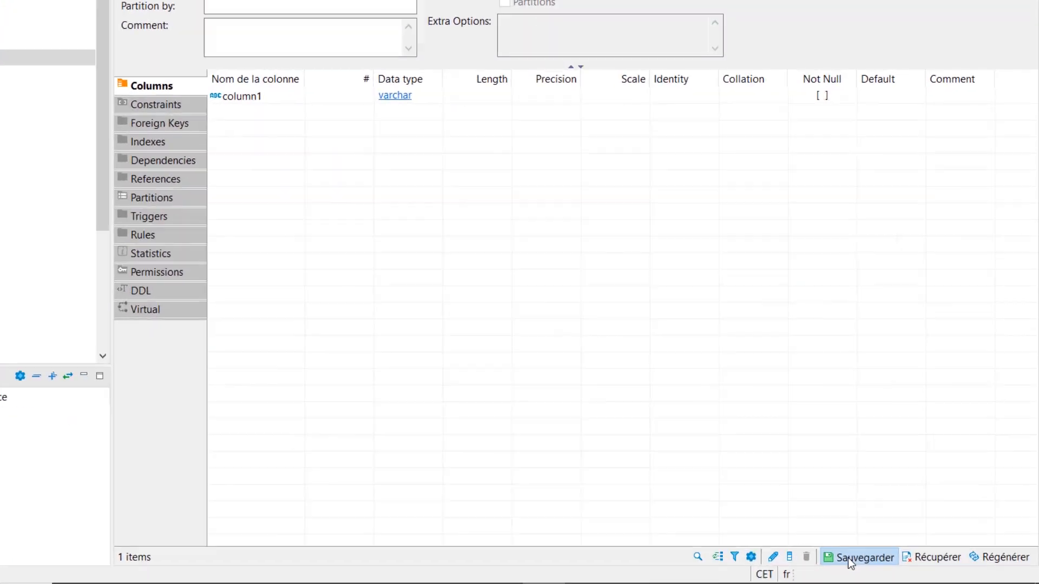
pyautogui.hotkey('ctrl', 's')
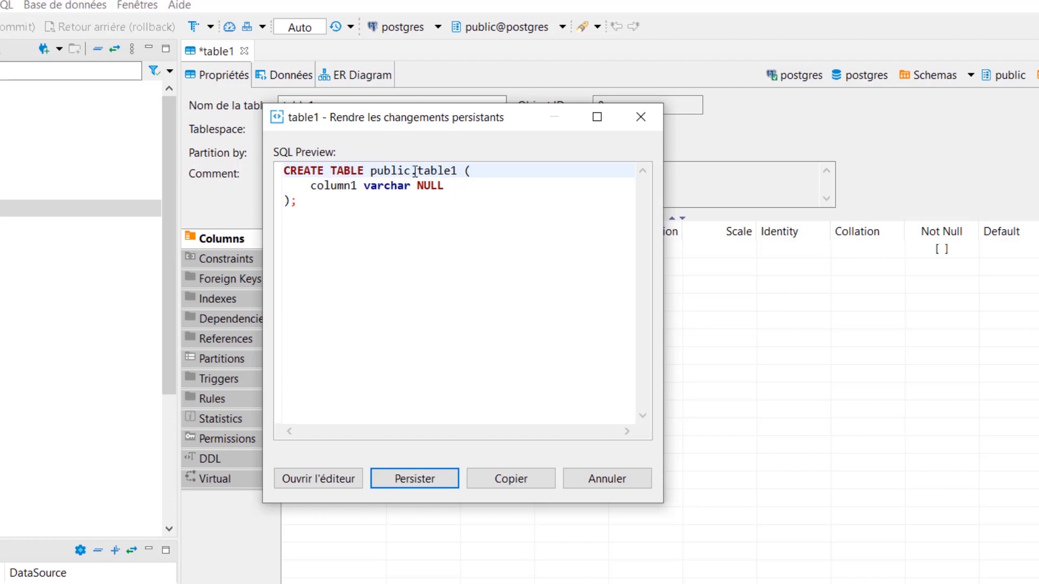
pyautogui.moveTo(412, 171); pyautogui.dragTo(370, 171)
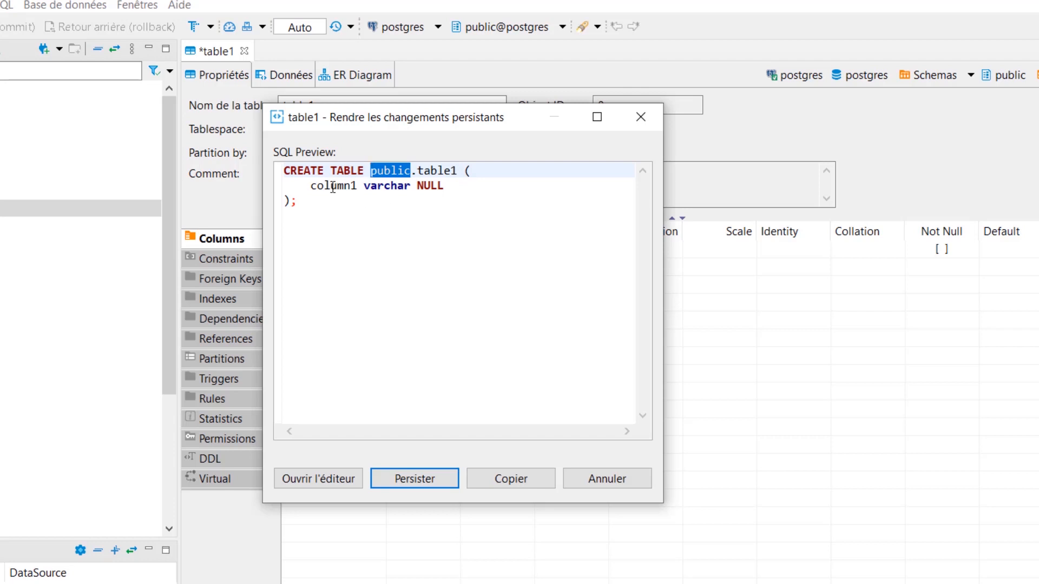
pyautogui.click(433, 483)
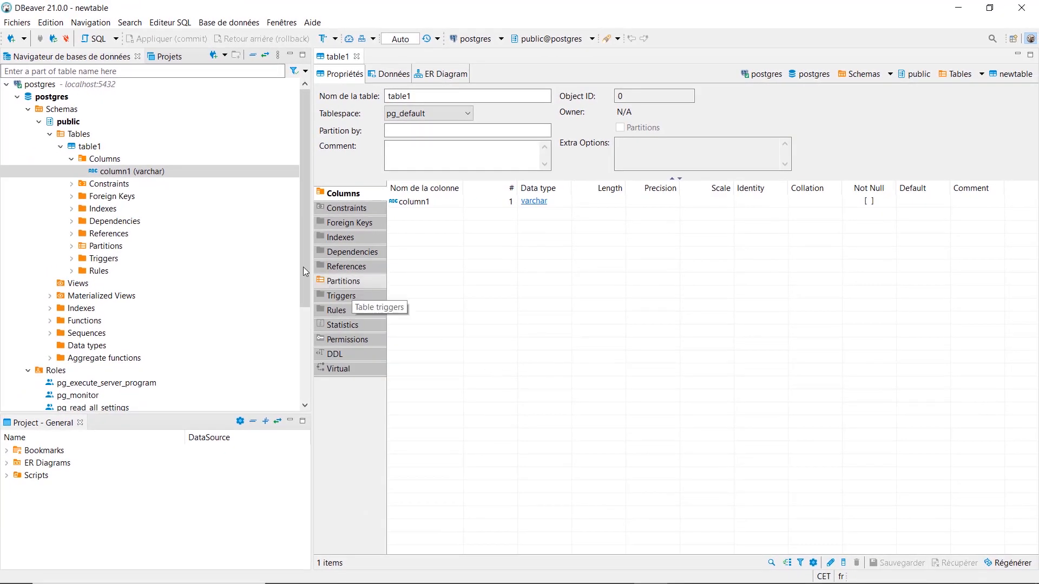
# Check table1 and its column in the database tree, and display the table's data.
pyautogui.click(112, 174)
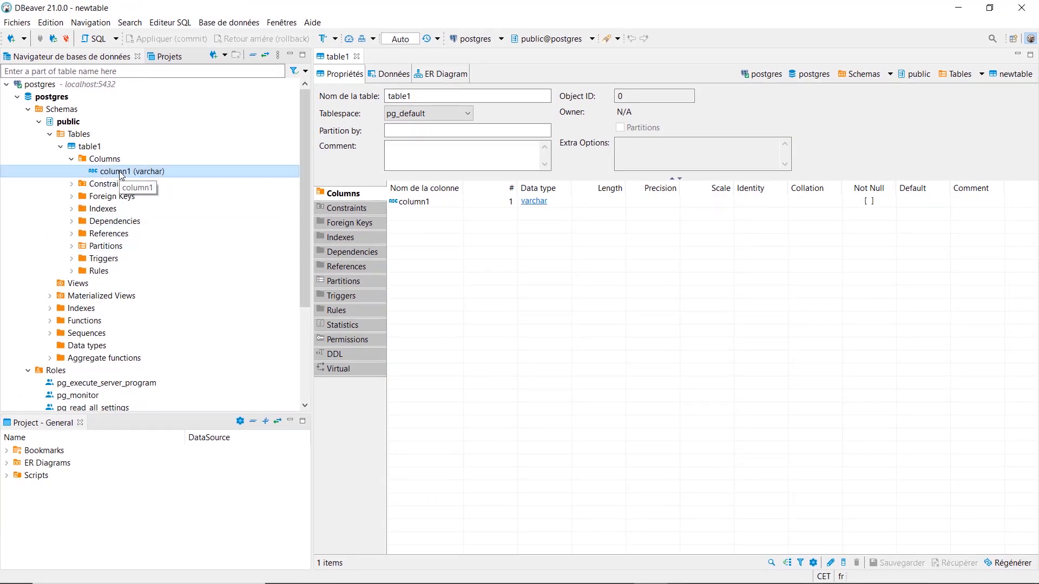
pyautogui.click(90, 147)
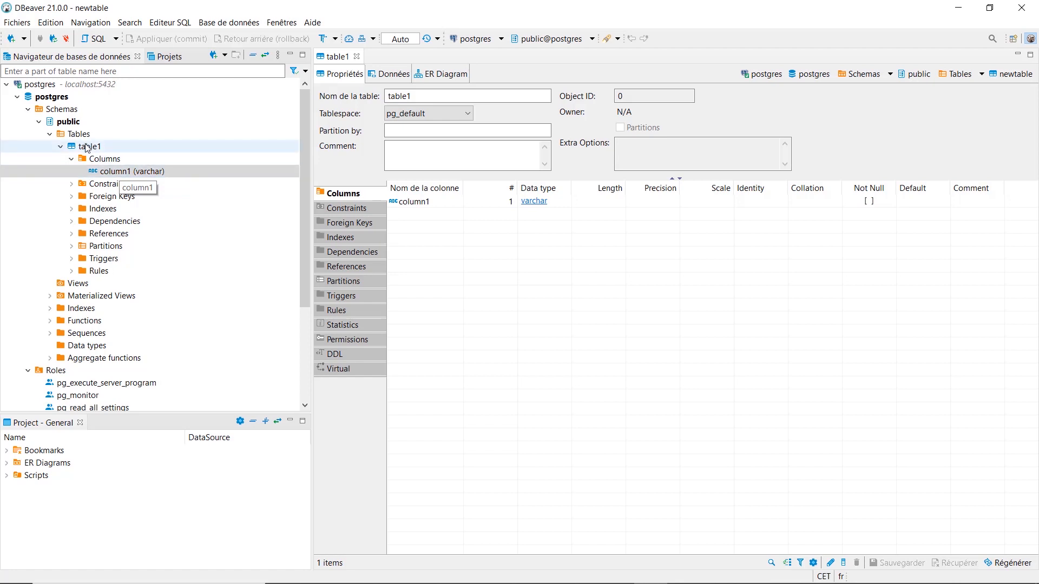
pyautogui.rightClick(88, 150)
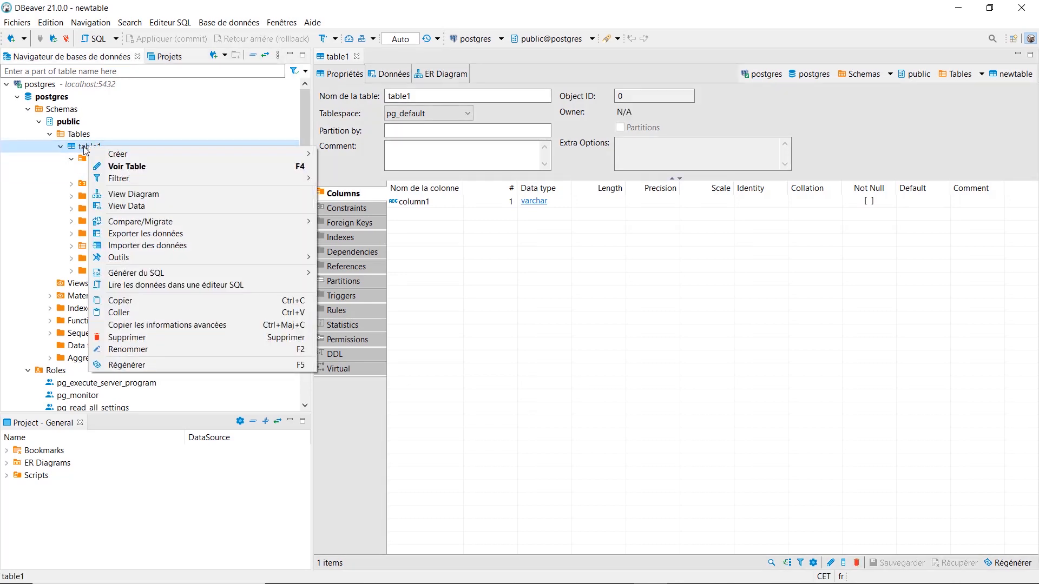
pyautogui.click(136, 169)
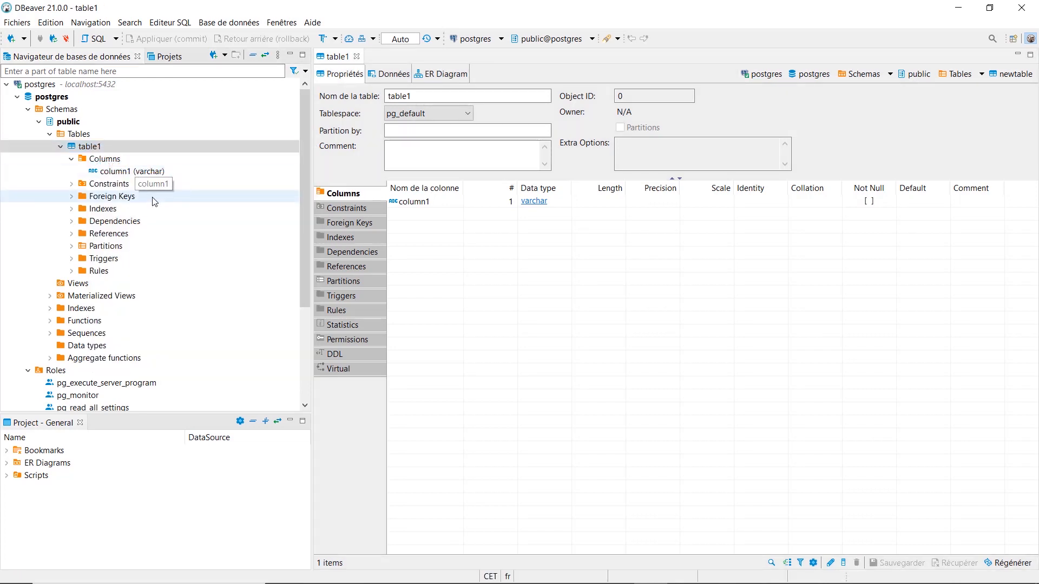
pyautogui.rightClick(106, 160)
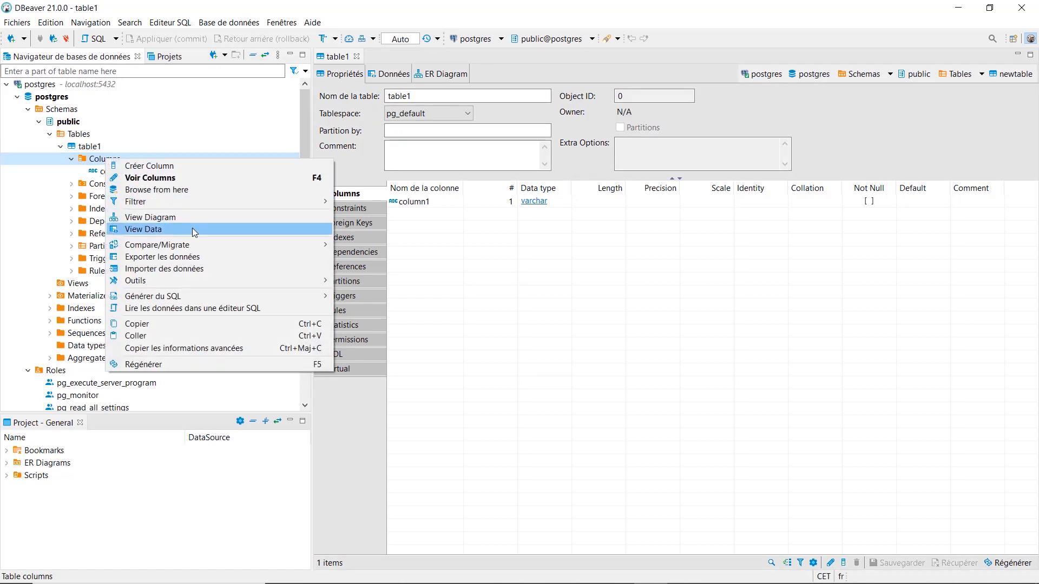
pyautogui.click(192, 230)
pyautogui.rightClick(95, 148)
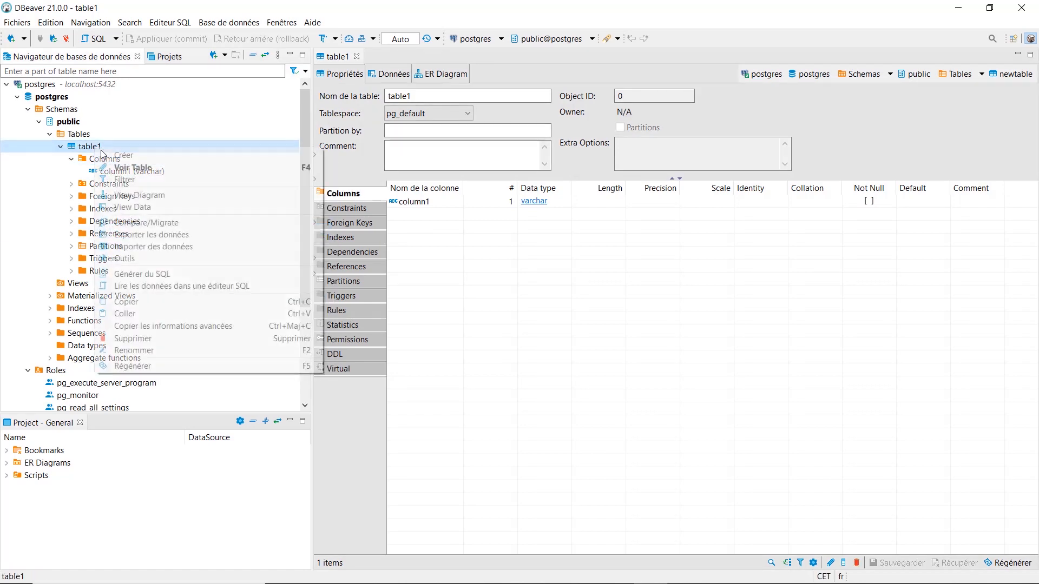
pyautogui.click(135, 207)
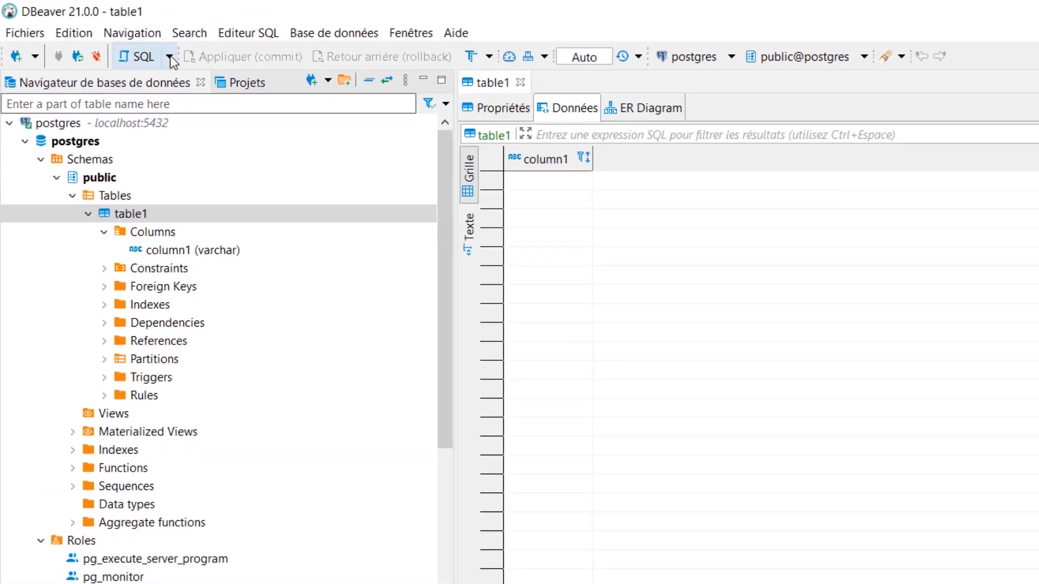
# Open a blank SQL script on the postgres connection and dismiss the script chooser without picking another script.
pyautogui.click(116, 38)
pyautogui.click(195, 96)
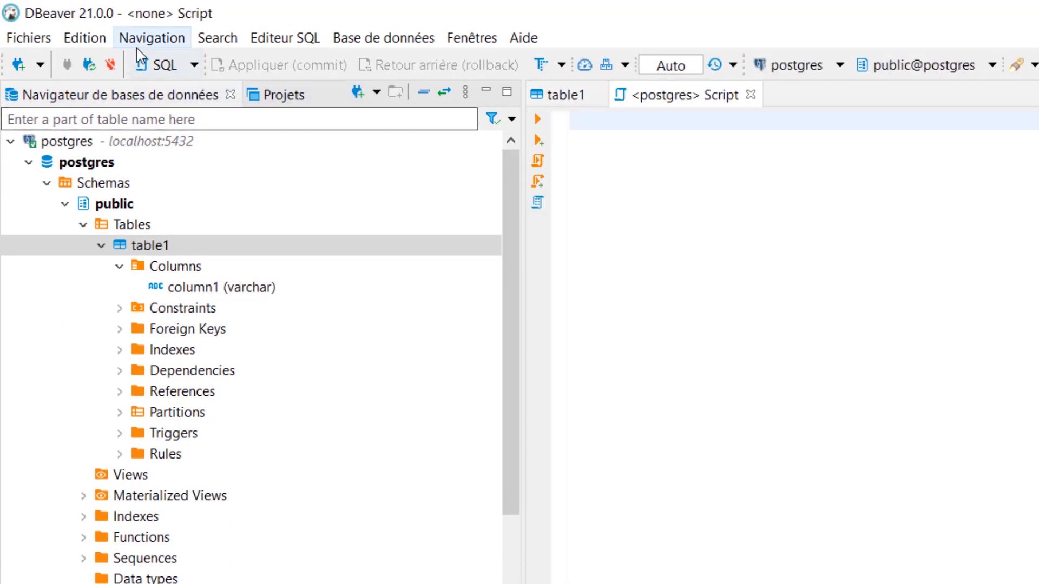
pyautogui.click(167, 69)
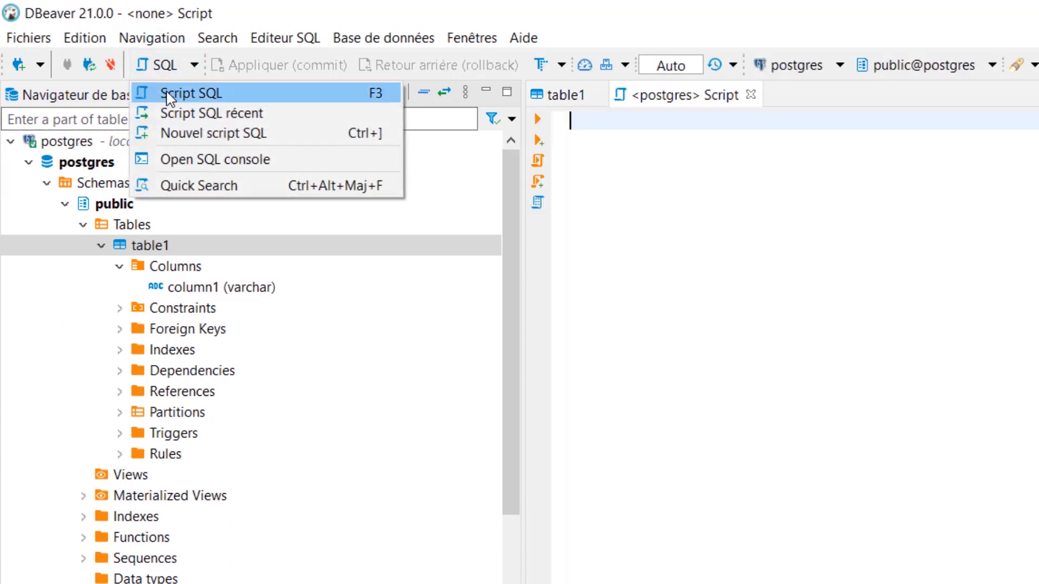
pyautogui.click(177, 92)
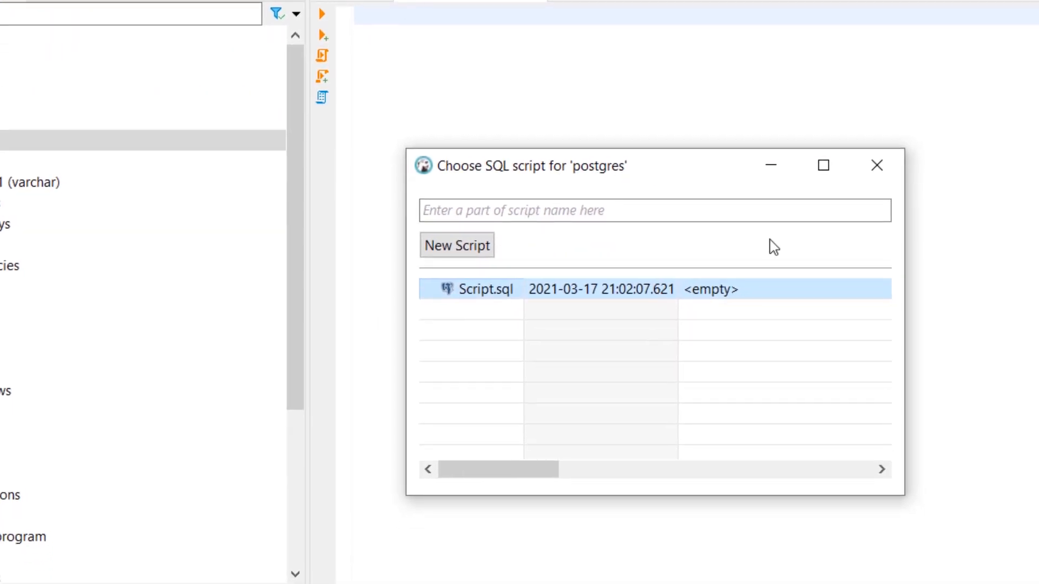
pyautogui.click(877, 165)
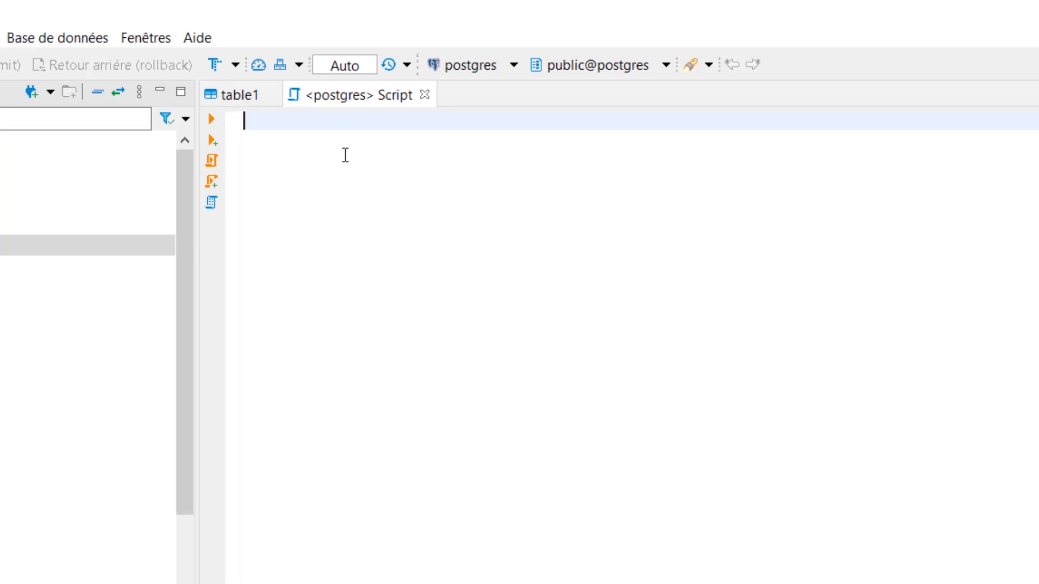
# Start the statement "insert into table1" in the script, with an empty values clause on the second line.
pyautogui.write('ins')
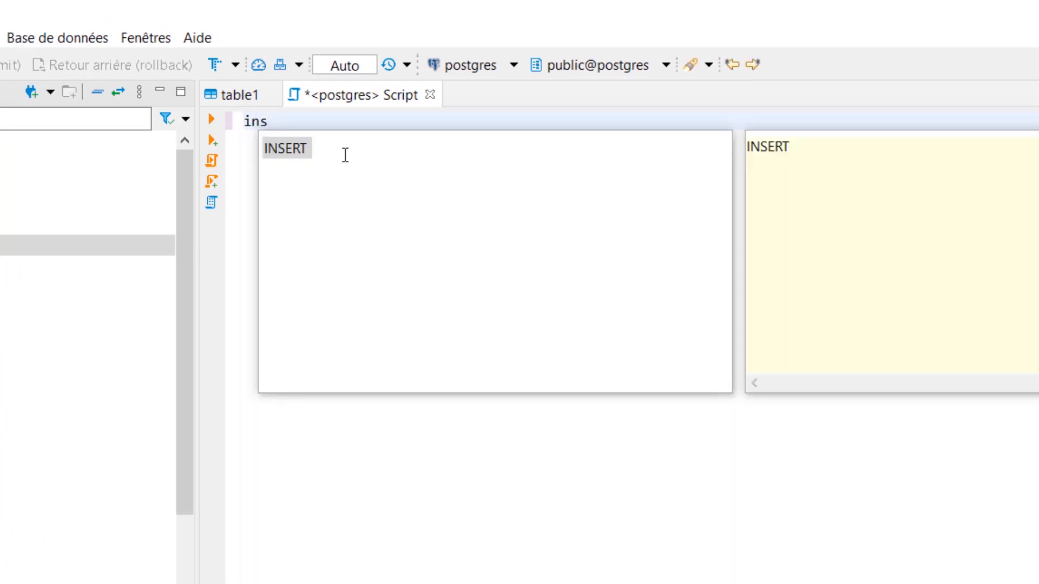
pyautogui.write('ert into tab')
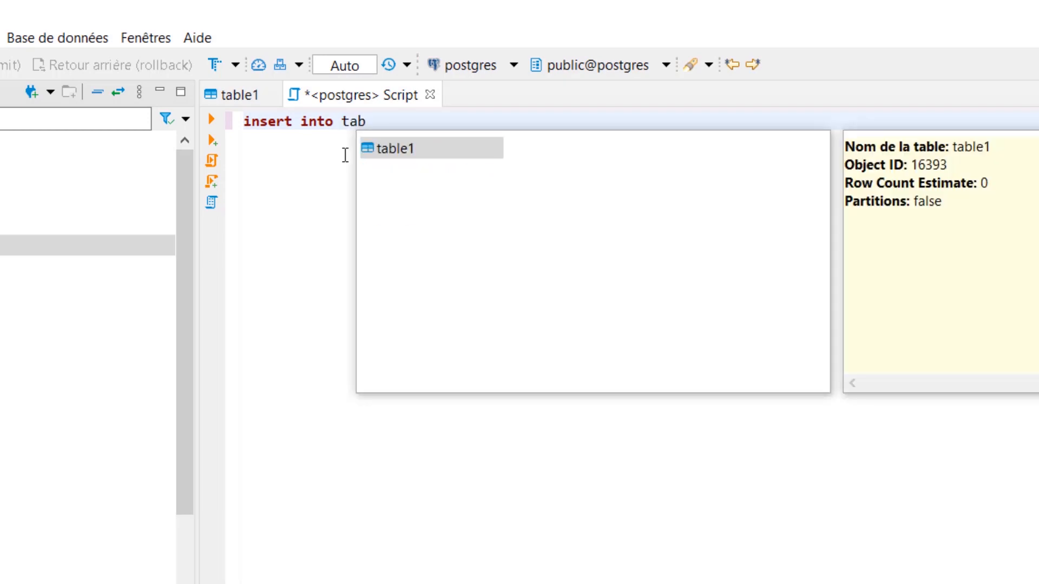
pyautogui.press('Return')
pyautogui.press('Return')
pyautogui.write('val')
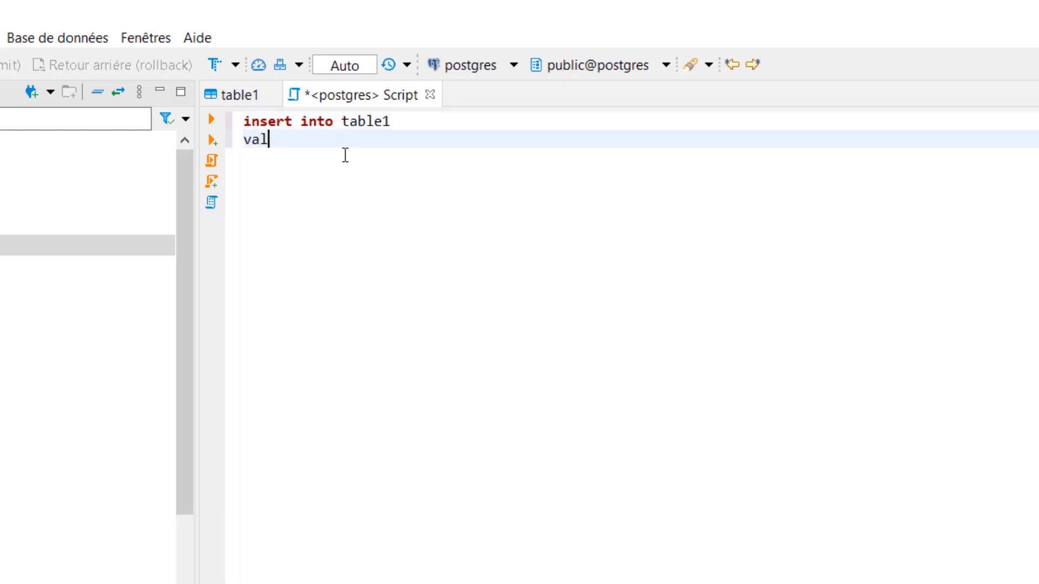
pyautogui.write('ues (')
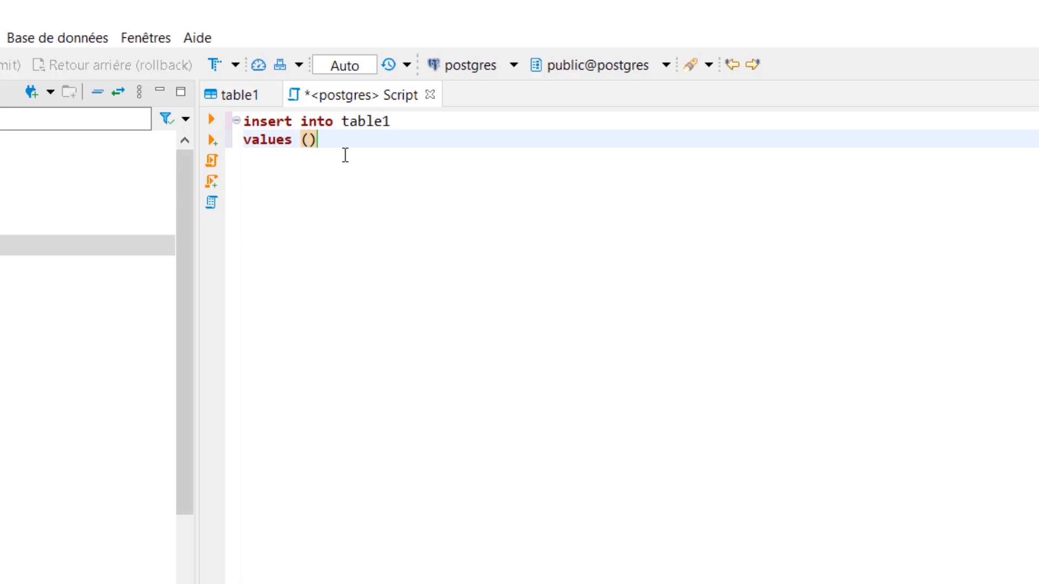
# Fill the values clause with ("test"),("test2") and end the statement with a semicolon.
pyautogui.write('"test"')
pyautogui.press('End')
pyautogui.write(',(')
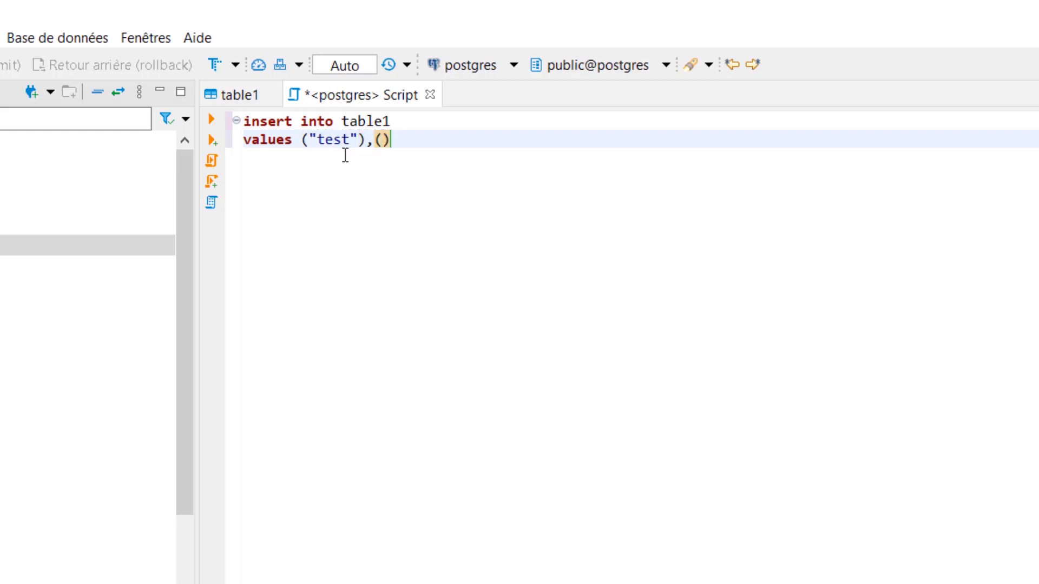
pyautogui.write('test')
pyautogui.press('BackSpace')
pyautogui.press('BackSpace')
pyautogui.press('BackSpace')
pyautogui.press('BackSpace')
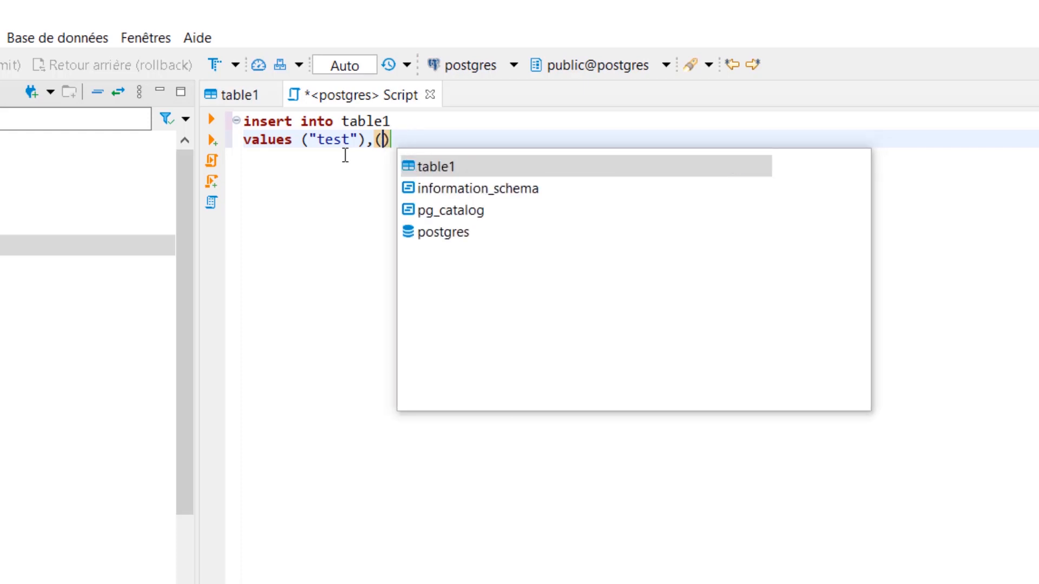
pyautogui.write("'")
pyautogui.press('BackSpace')
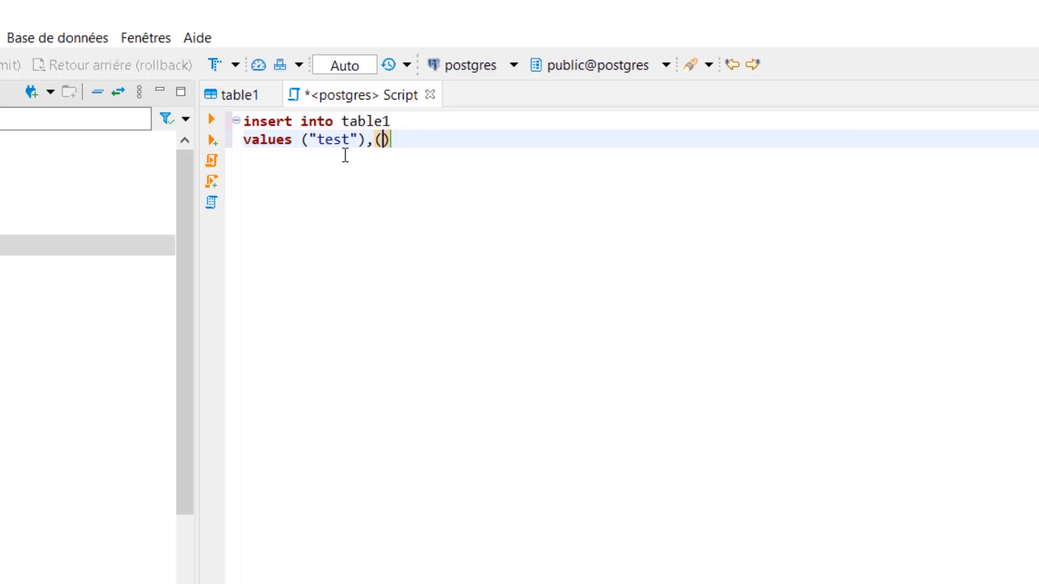
pyautogui.write('"test')
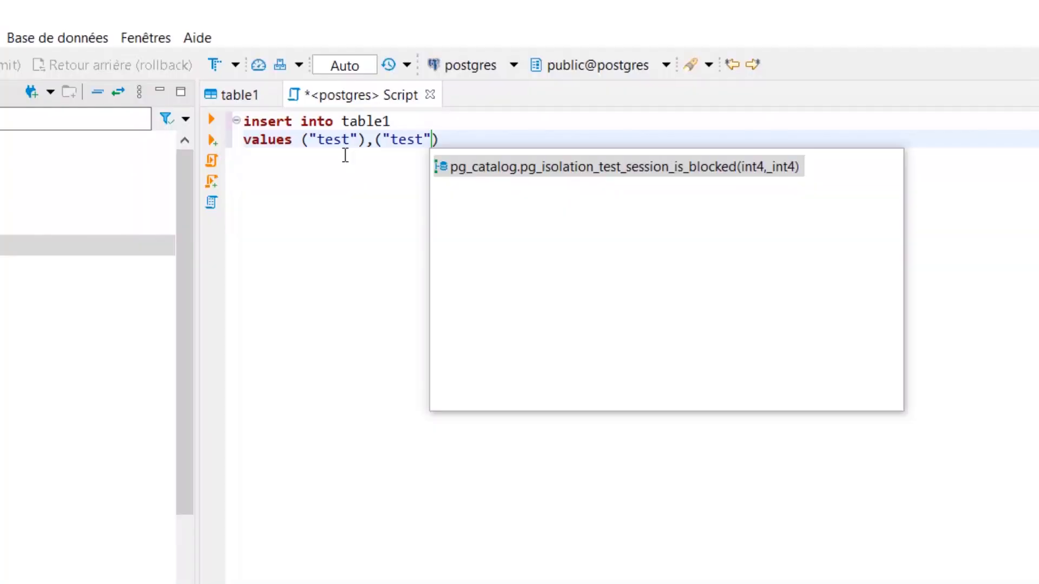
pyautogui.write('2")')
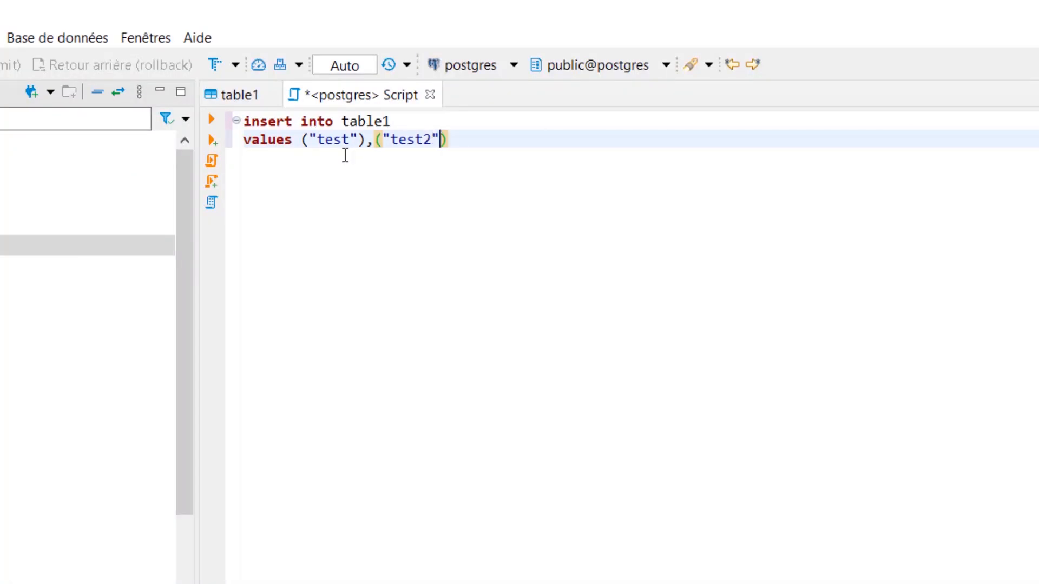
pyautogui.write(';')
# Try to run the INSERT statement with the double-quoted values.
pyautogui.hotkey('ctrl', 'a')
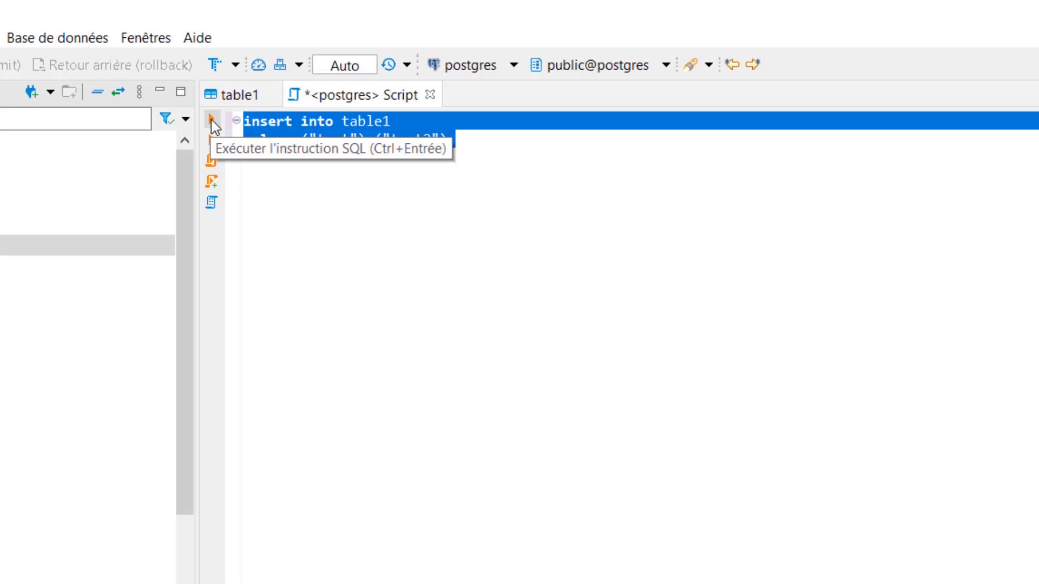
pyautogui.click(473, 141)
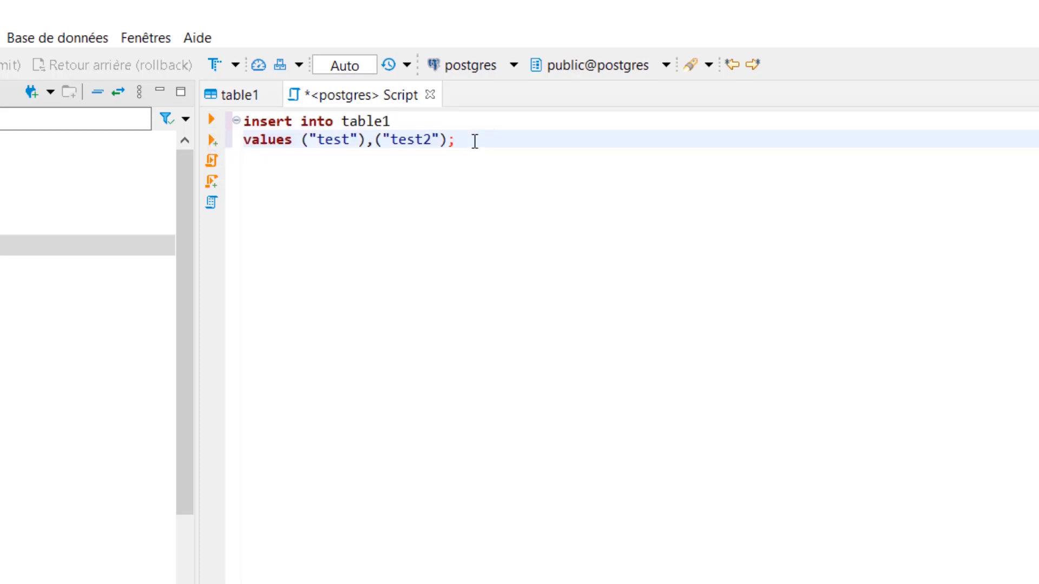
pyautogui.hotkey('ctrl', 'Return')
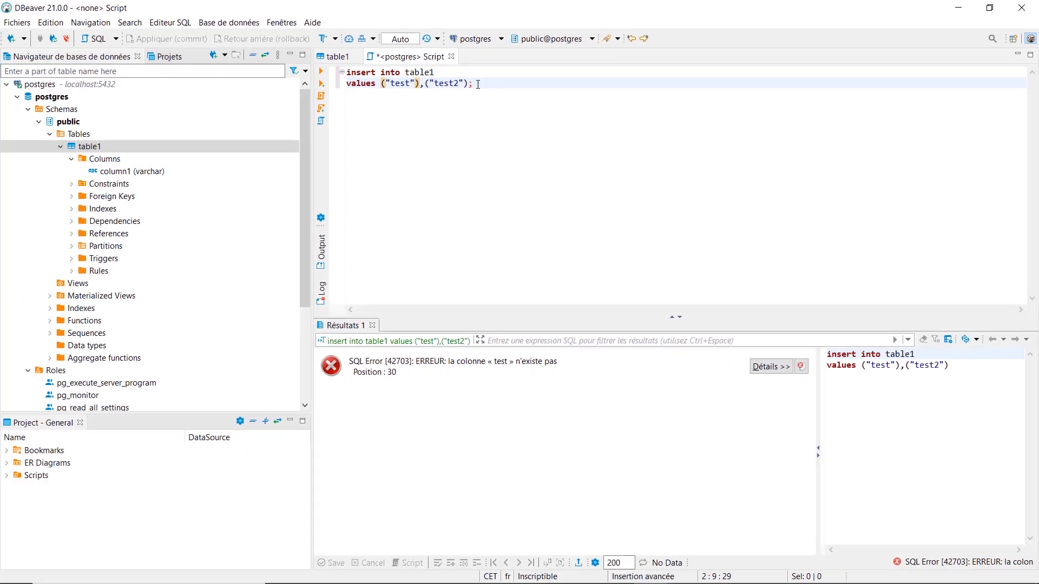
# Add the column list (column1) after table1 in the INSERT statement.
pyautogui.click(441, 100)
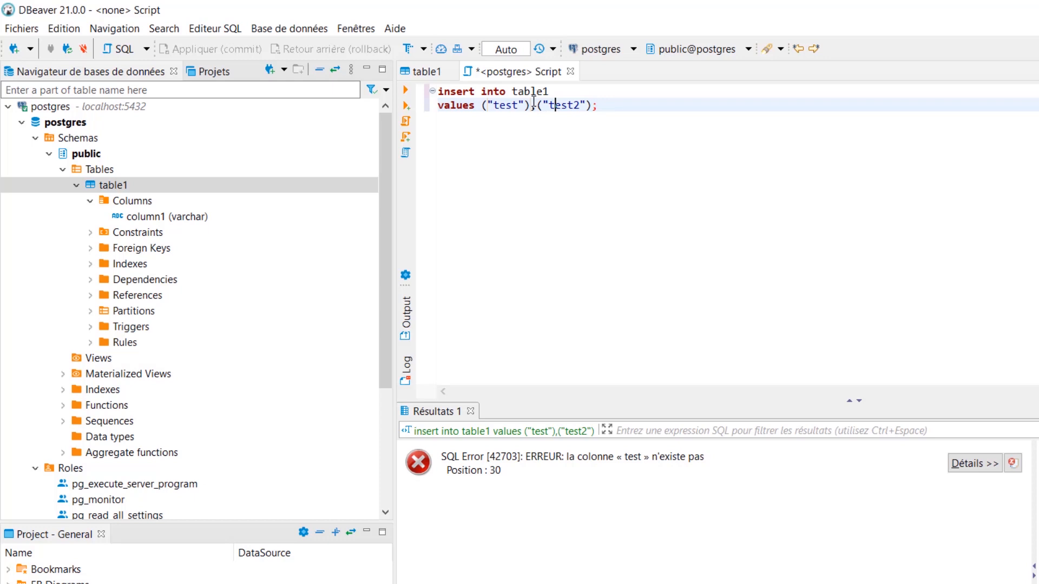
pyautogui.click(556, 91)
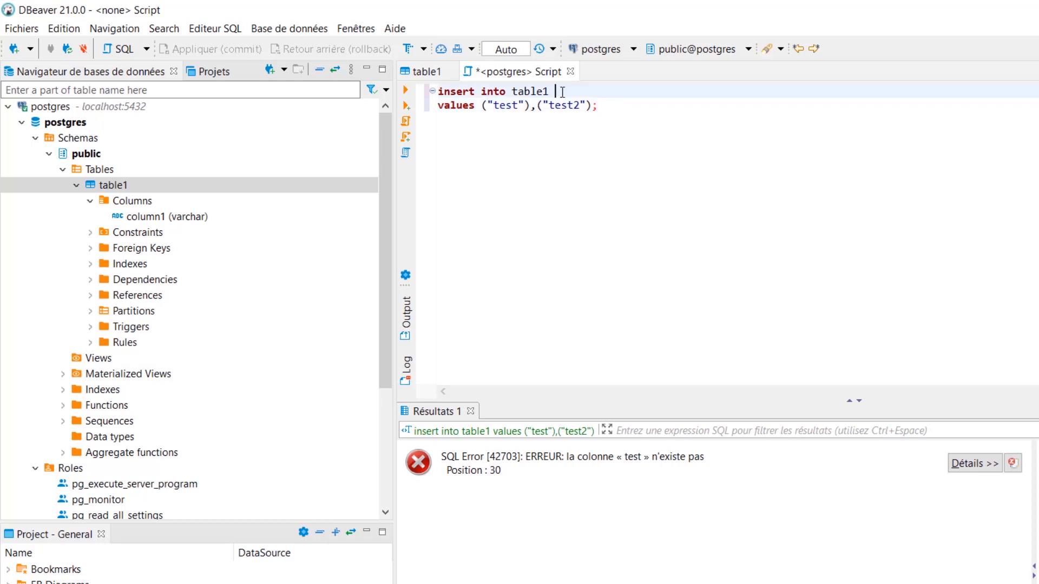
pyautogui.write('(colu')
pyautogui.press('Return')
pyautogui.click(537, 104)
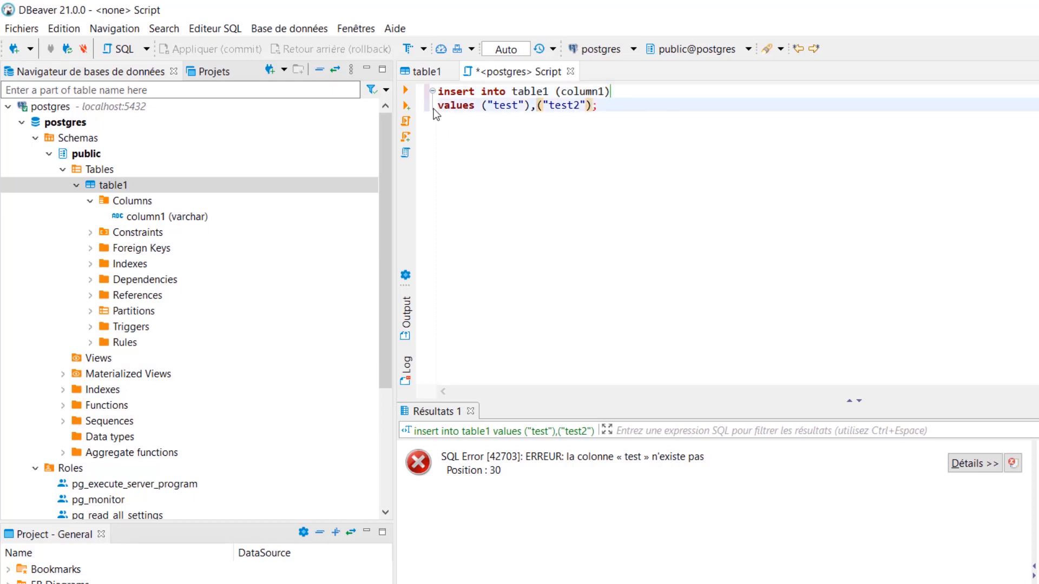
# Try to run the INSERT statement again with column1 named as the target column.
pyautogui.press('Right')
pyautogui.press('Right')
pyautogui.press('Right')
pyautogui.press('Right')
pyautogui.press('Right')
pyautogui.press('Right')
pyautogui.press('Right')
pyautogui.press('Right')
pyautogui.press('Right')
pyautogui.press('Right')
pyautogui.hotkey('ctrl', 'Return')
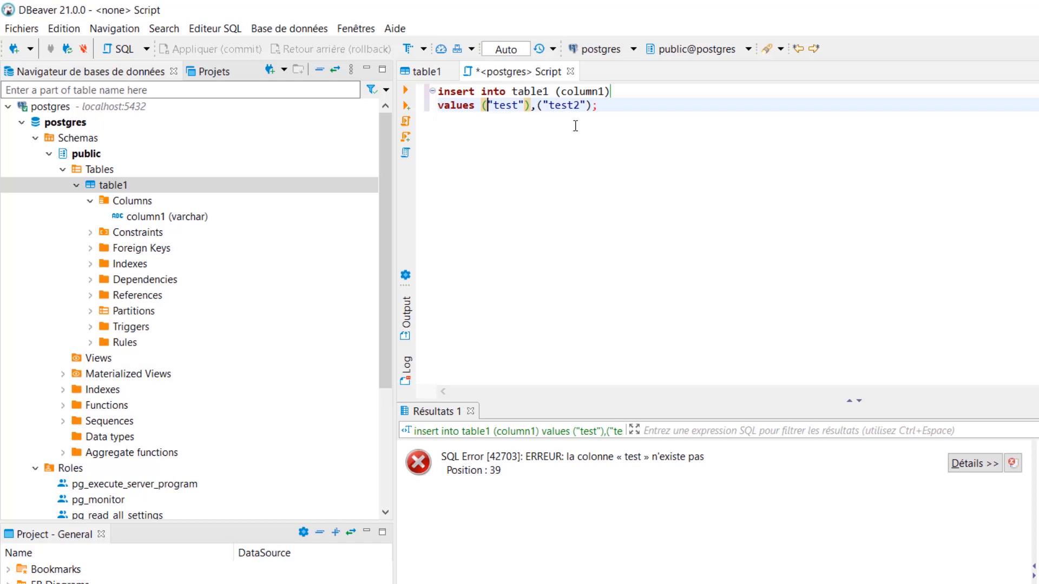
# Retype the final s of the values keyword and try running the unchanged INSERT statement once more.
pyautogui.click(478, 106)
pyautogui.press('BackSpace')
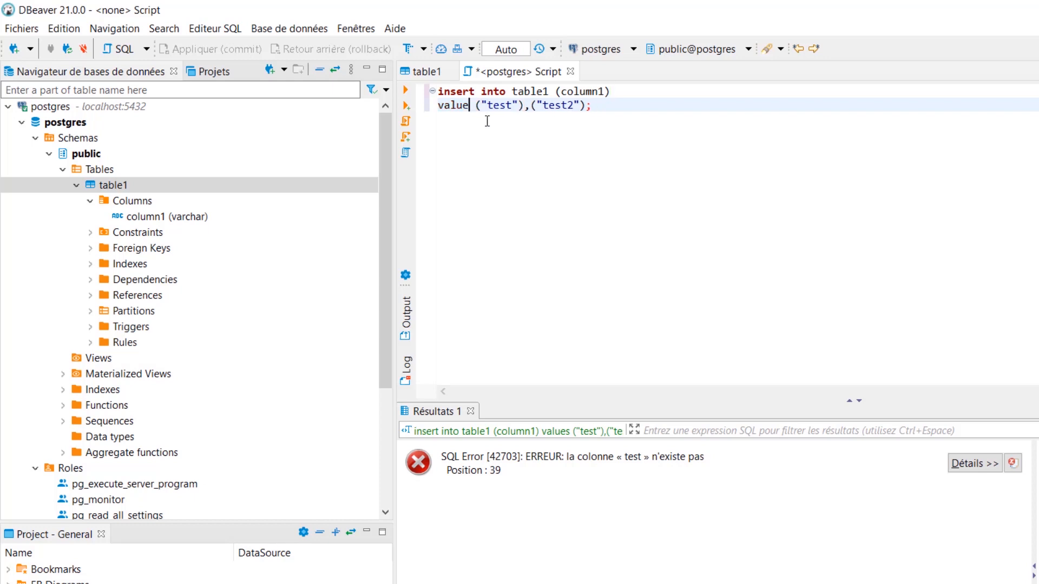
pyautogui.write('s')
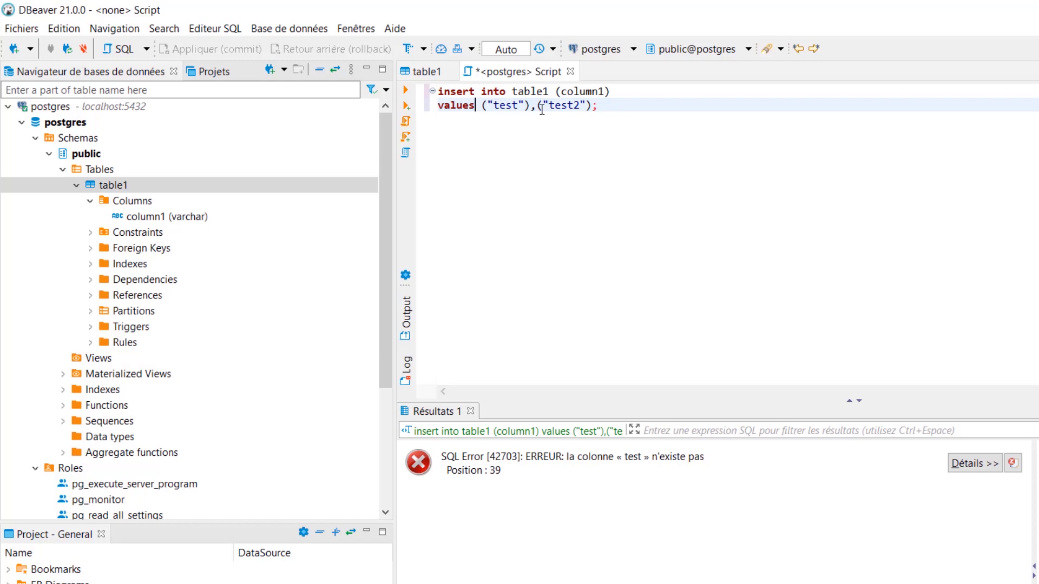
pyautogui.click(622, 107)
pyautogui.hotkey('ctrl', 'Return')
# Replace the double quotes around test and test2 with single quotes and run the INSERT statement.
pyautogui.click(489, 93)
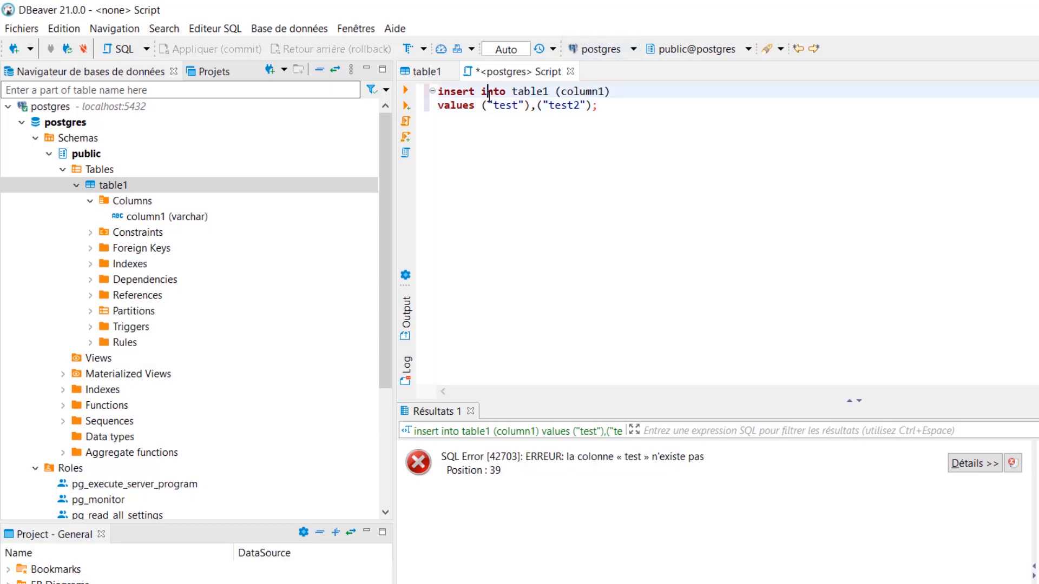
pyautogui.click(488, 99)
pyautogui.press('Right')
pyautogui.press('Right')
pyautogui.press('Right')
pyautogui.press('Right')
pyautogui.press('Right')
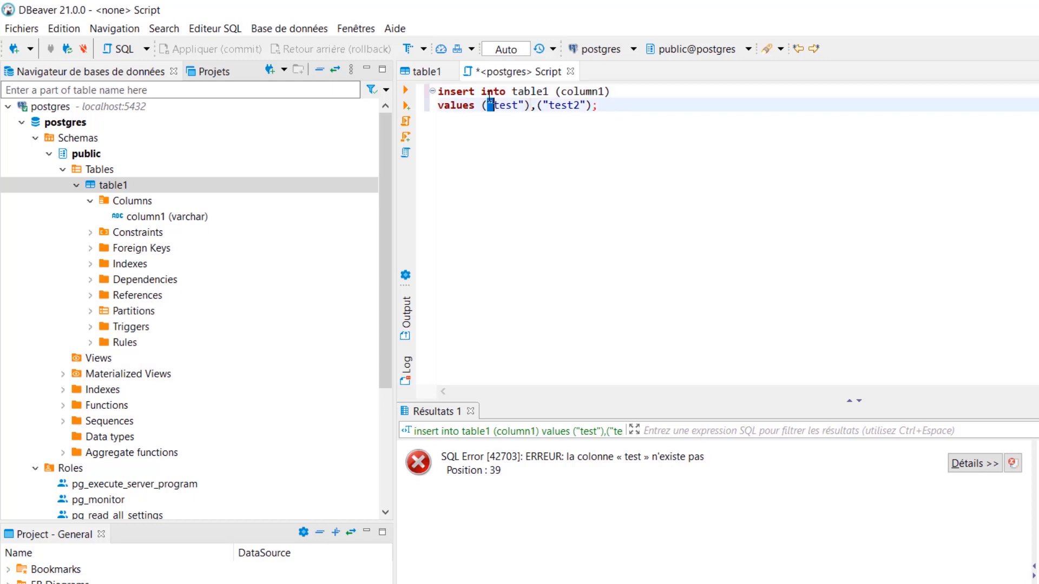
pyautogui.press('Delete')
pyautogui.write("'")
pyautogui.press('Right')
pyautogui.press('Right')
pyautogui.press('Right')
pyautogui.press('Delete')
pyautogui.write("'")
pyautogui.hotkey('shift', 'Right')
pyautogui.write("'")
pyautogui.press('Right')
pyautogui.press('Right')
pyautogui.hotkey('ctrl', 'Return')
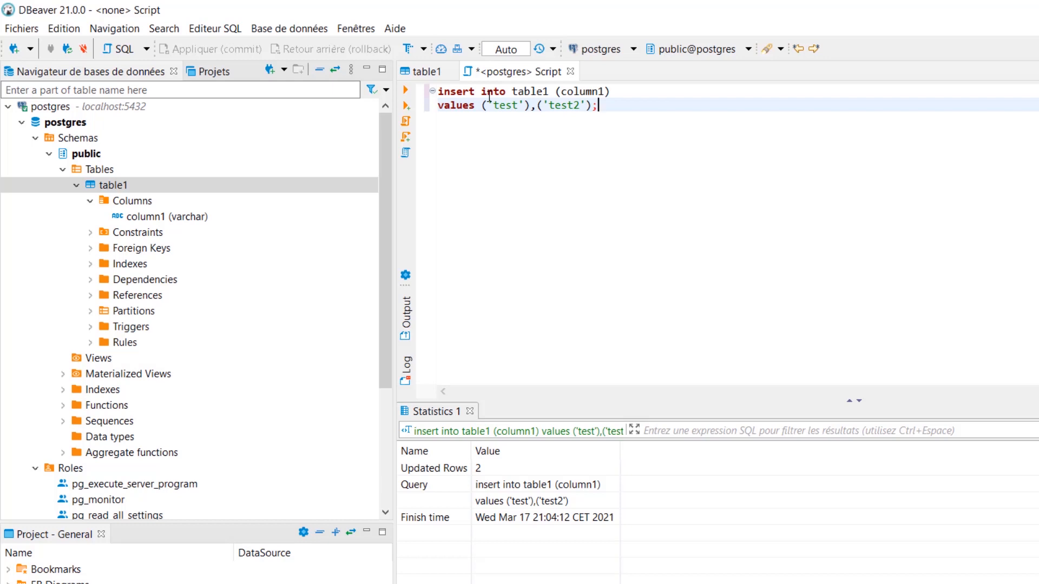
# Add the query "select * from table1;" below the INSERT statement, run it and check the returned rows.
pyautogui.press('Return')
pyautogui.press('Return')
pyautogui.write('sele')
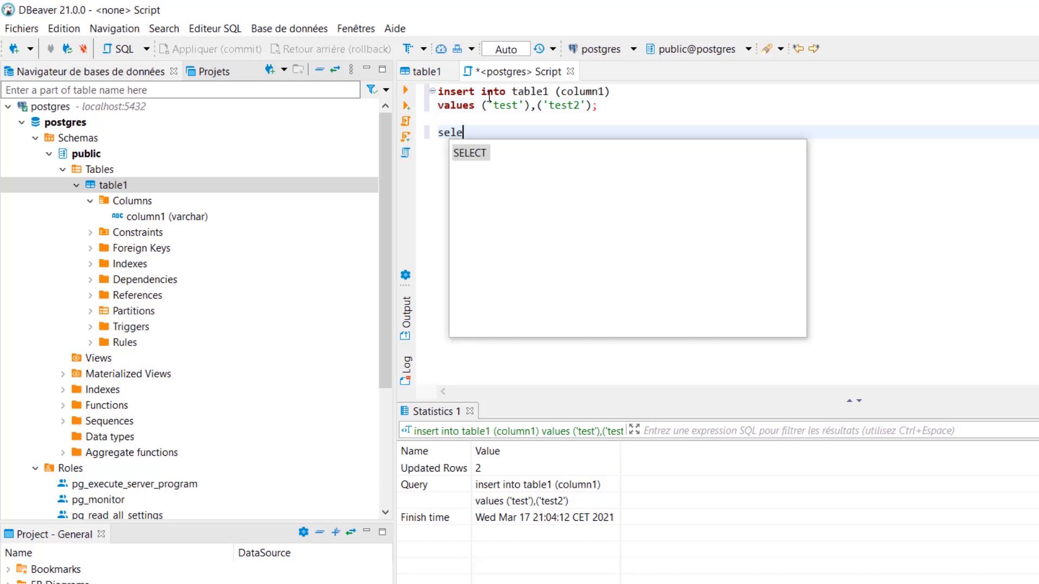
pyautogui.write('ct * from ')
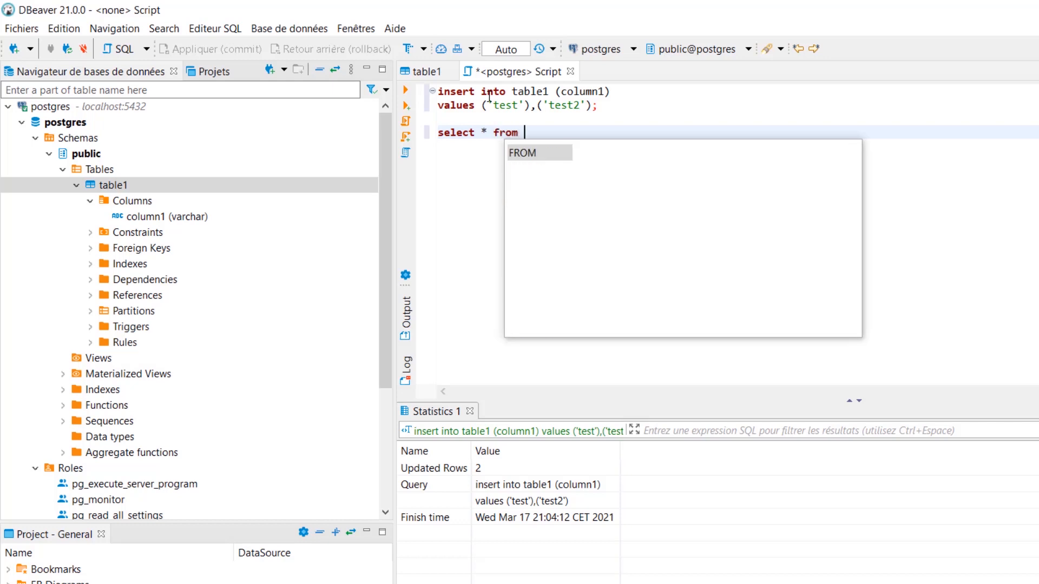
pyautogui.write('table')
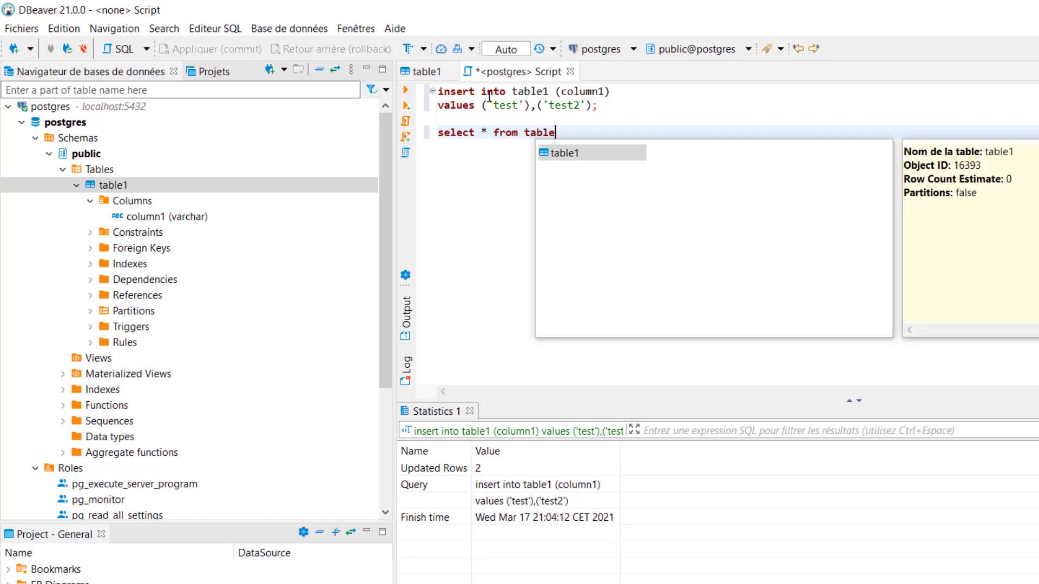
pyautogui.press('Return')
pyautogui.press('BackSpace')
pyautogui.press('BackSpace')
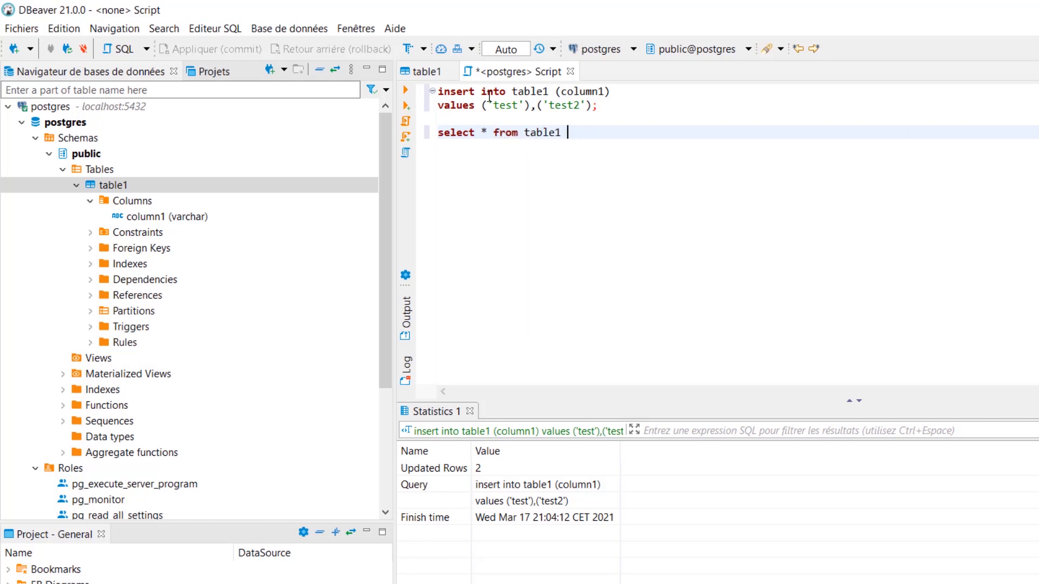
pyautogui.hotkey('ctrl', 'Return')
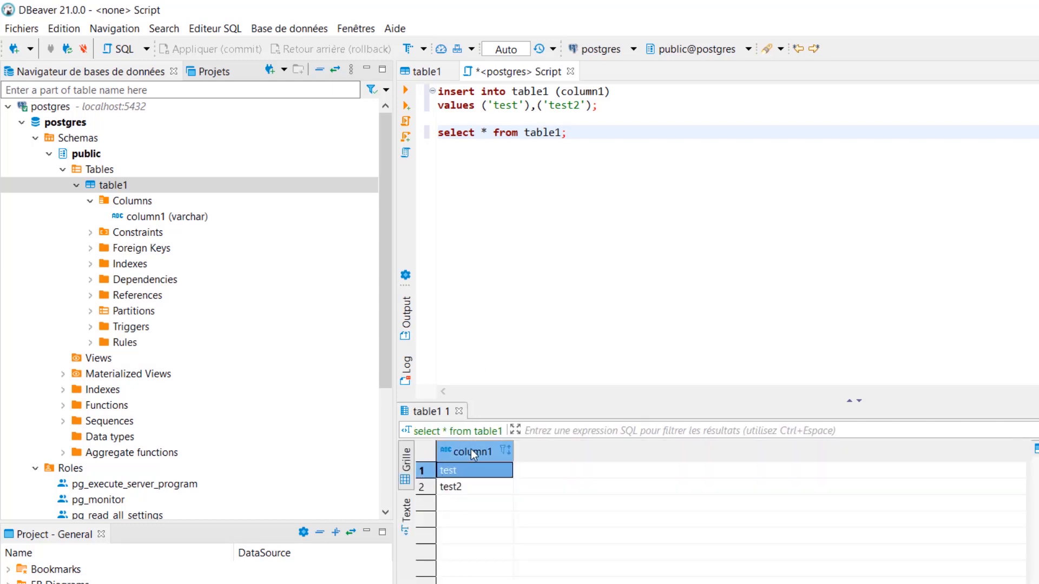
pyautogui.click(462, 488)
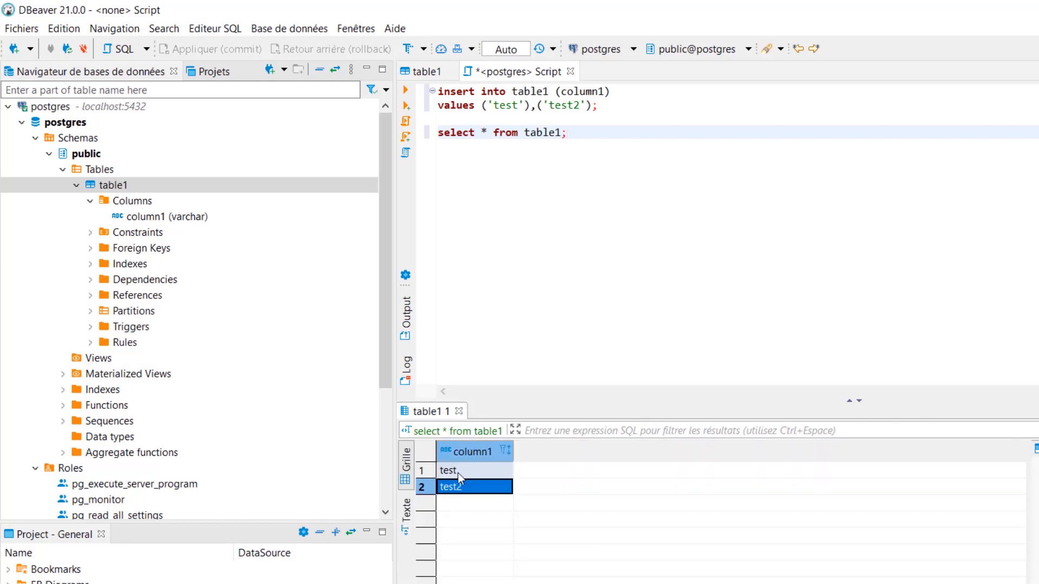
pyautogui.click(592, 261)
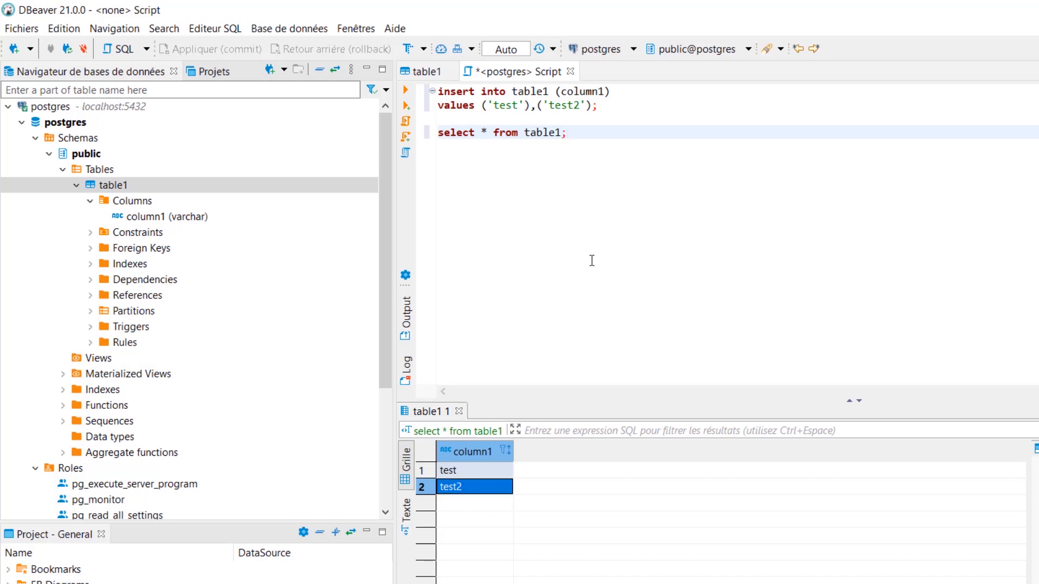